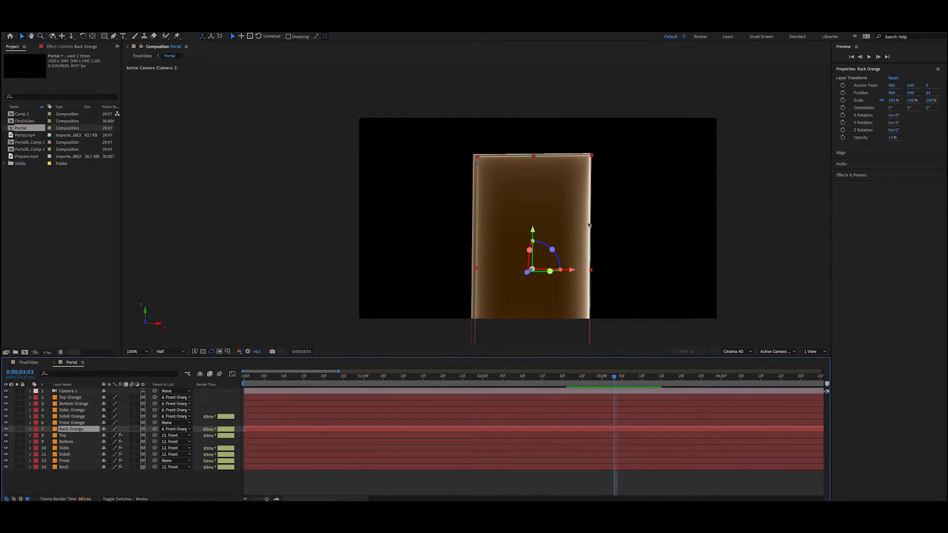
# Step: Select Camera 1 and pan it so the portal shifts slightly up and to the left in the frame
pyautogui.click(442, 479)
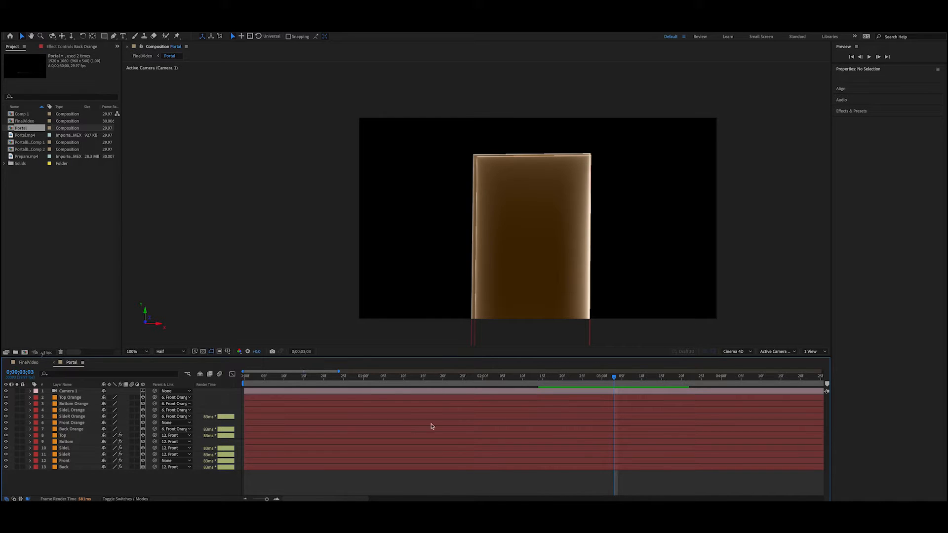
pyautogui.click(69, 391)
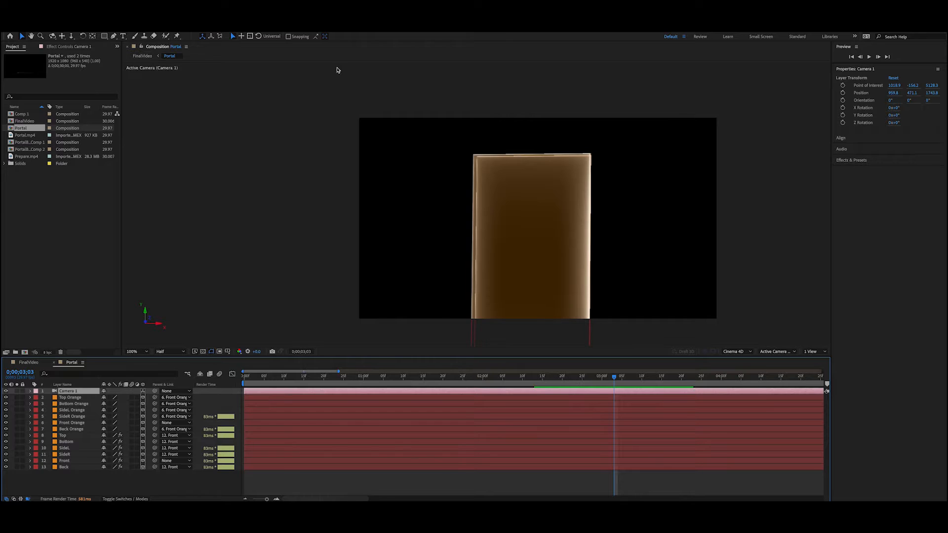
pyautogui.click(62, 36)
pyautogui.moveTo(512, 269); pyautogui.dragTo(475, 256)
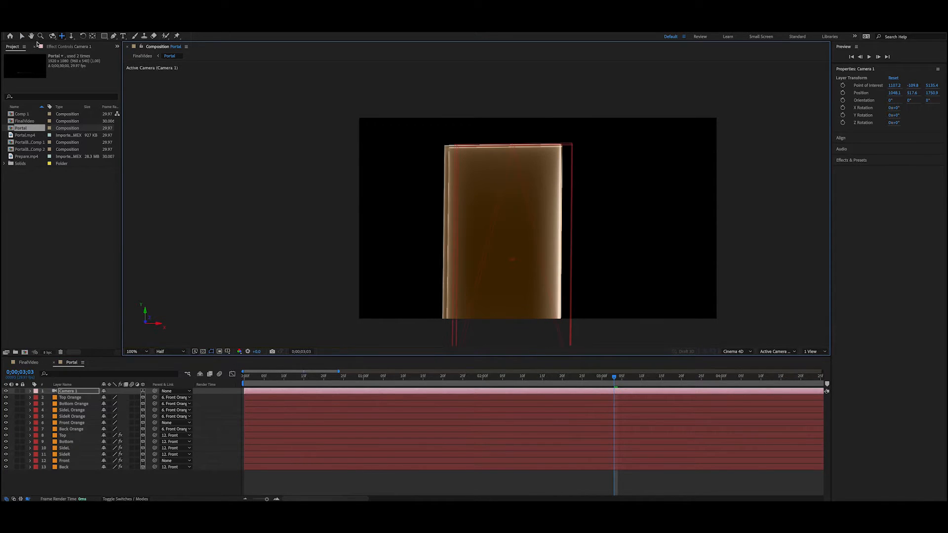
# Step: Orbit Camera 1 to view the portal from an angle, then pan across the portal to frame its side edge
pyautogui.click(53, 36)
pyautogui.moveTo(493, 224); pyautogui.dragTo(534, 231)
pyautogui.click(62, 36)
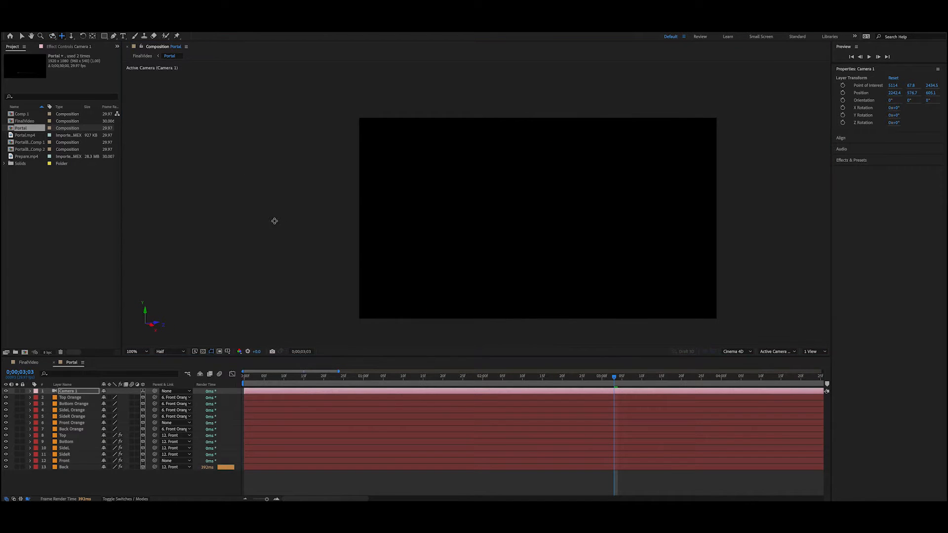
pyautogui.moveTo(209, 228); pyautogui.dragTo(701, 215)
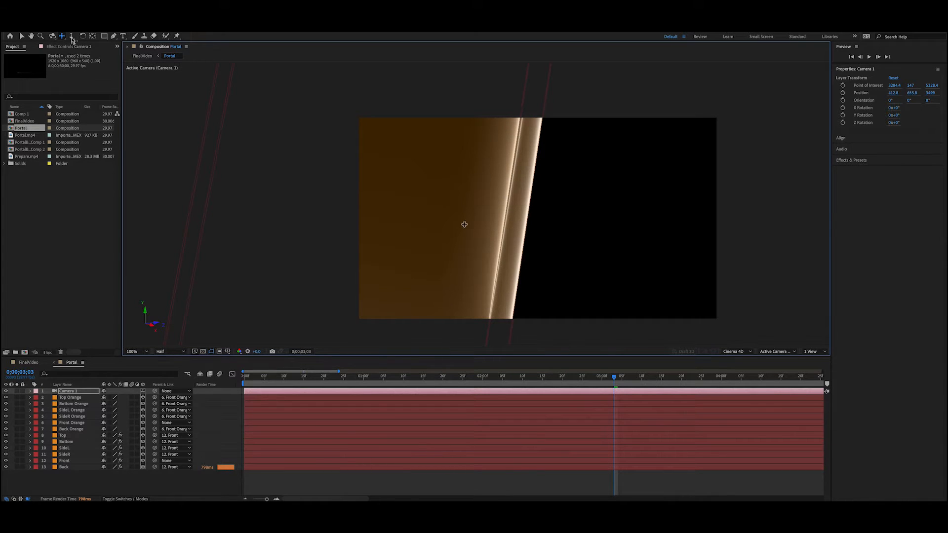
pyautogui.moveTo(464, 224); pyautogui.dragTo(514, 218)
# Step: Orbit Camera 1 further around the portal and pan it until the portal is back in the middle of the frame
pyautogui.press('c')
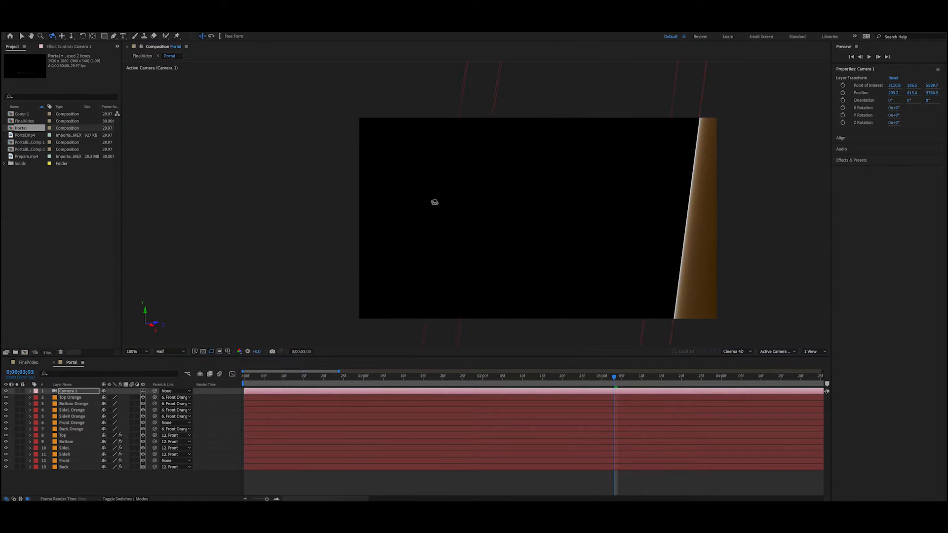
pyautogui.moveTo(435, 202); pyautogui.dragTo(519, 228)
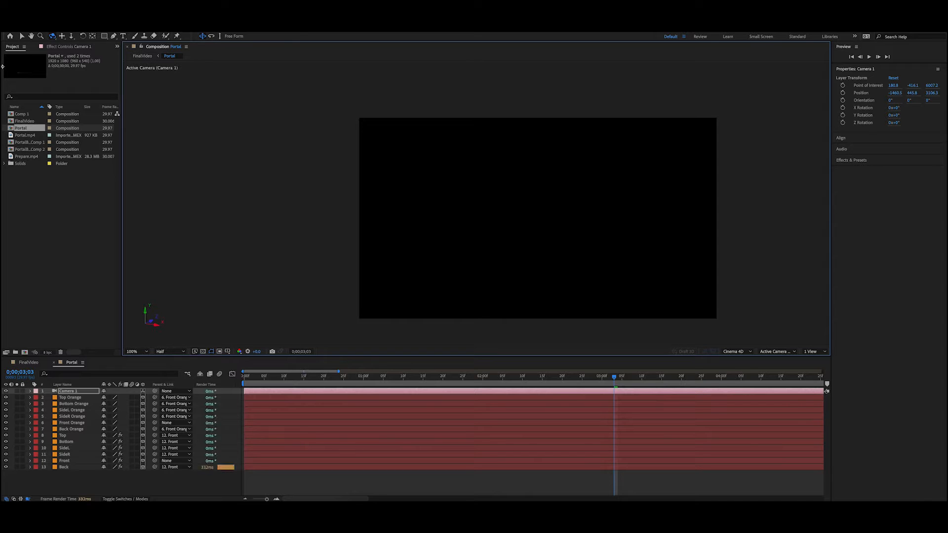
pyautogui.click(62, 37)
pyautogui.moveTo(485, 252); pyautogui.dragTo(904, 215)
pyautogui.moveTo(437, 226); pyautogui.dragTo(800, 210)
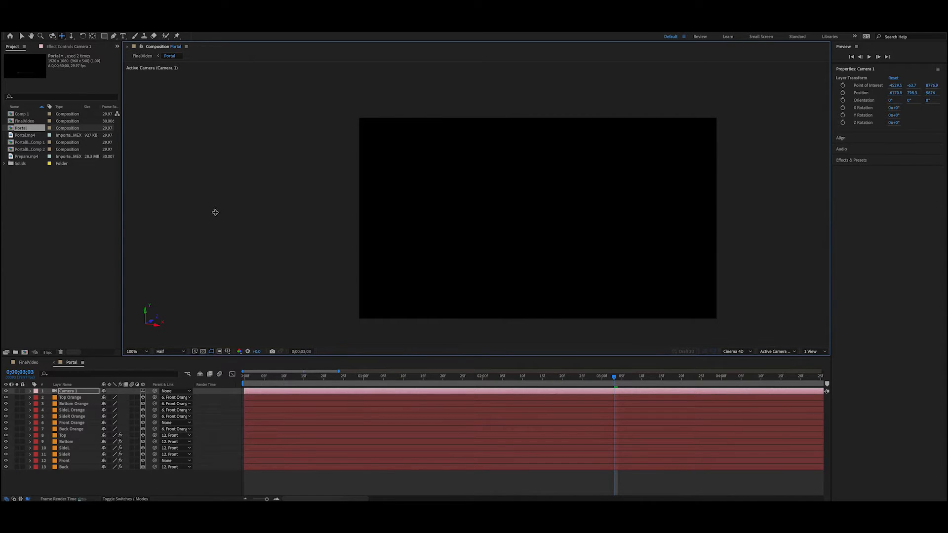
pyautogui.moveTo(220, 211); pyautogui.dragTo(726, 210)
pyautogui.scroll(-4, 502, 228)
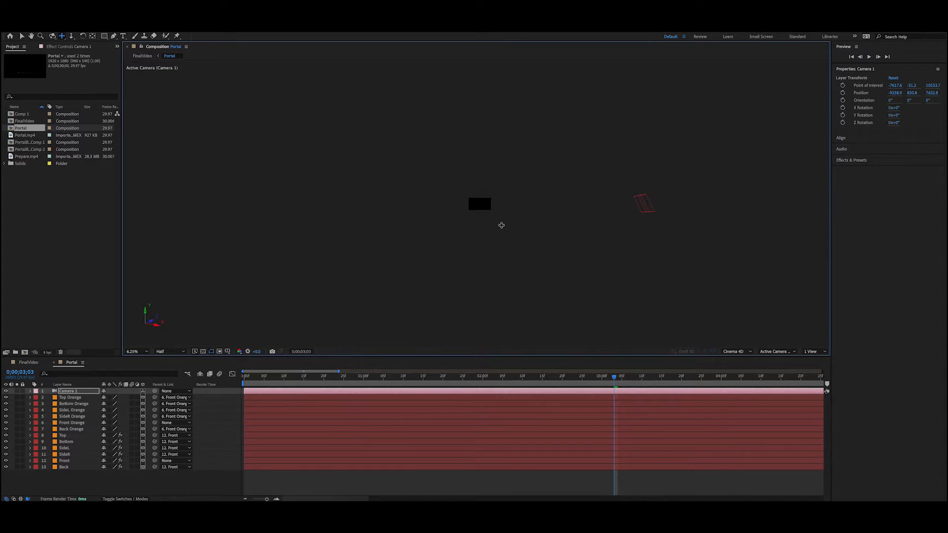
pyautogui.scroll(2, 502, 225)
pyautogui.scroll(-1, 625, 232)
pyautogui.moveTo(830, 228); pyautogui.dragTo(756, 215)
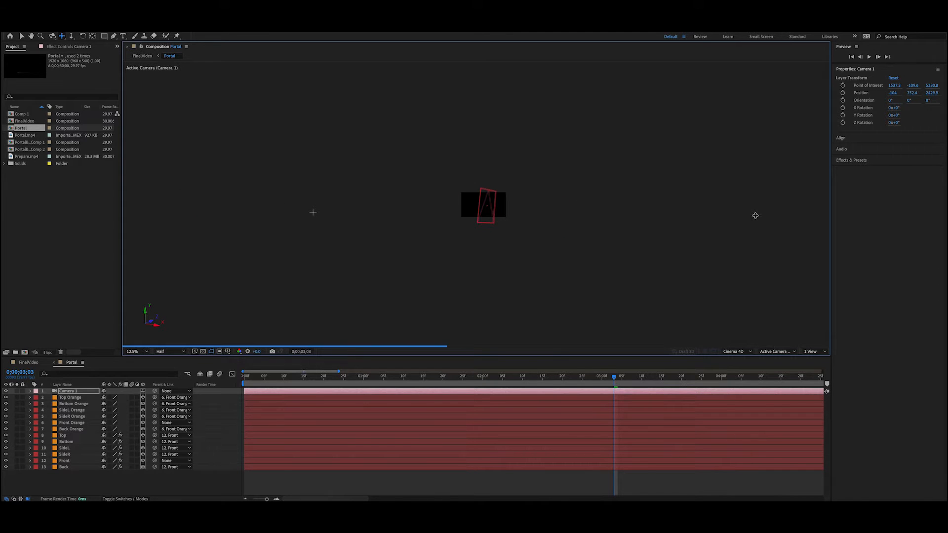
pyautogui.scroll(2, 516, 217)
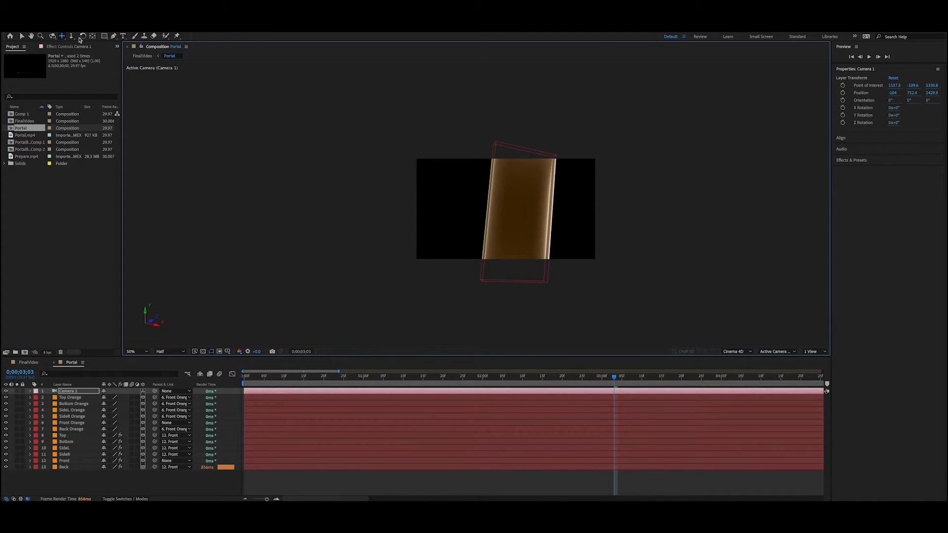
# Step: Orbit Camera 1 to another viewing angle and pan to bring the portal back toward the frame's center
pyautogui.click(52, 35)
pyautogui.moveTo(520, 204)
pyautogui.mouseDown()
pyautogui.moveTo(509, 203)
pyautogui.moveTo(520, 202)
pyautogui.mouseUp()
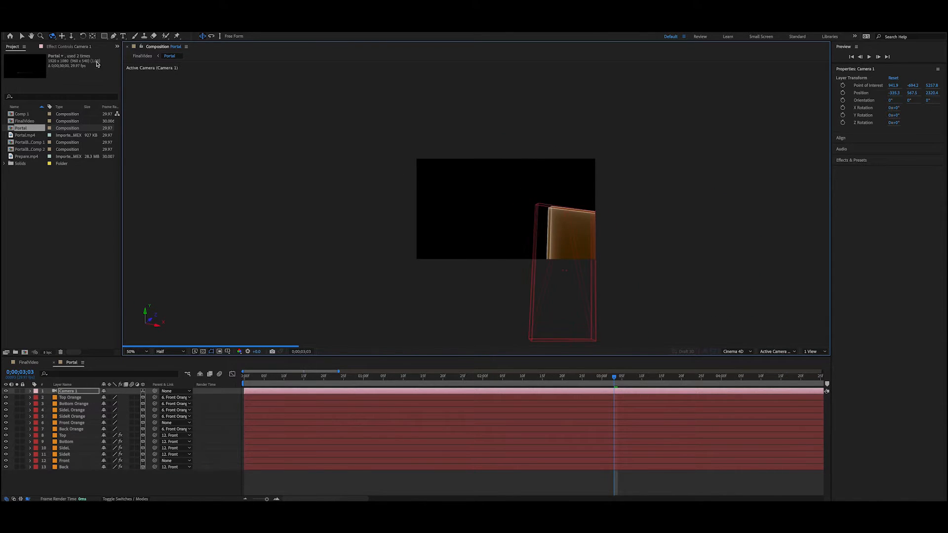
pyautogui.click(62, 36)
pyautogui.moveTo(548, 233); pyautogui.dragTo(508, 241)
# Step: Orbit Camera 1 to a nearly frontal view and pan so the portal is centered in the frame
pyautogui.click(83, 35)
pyautogui.click(51, 36)
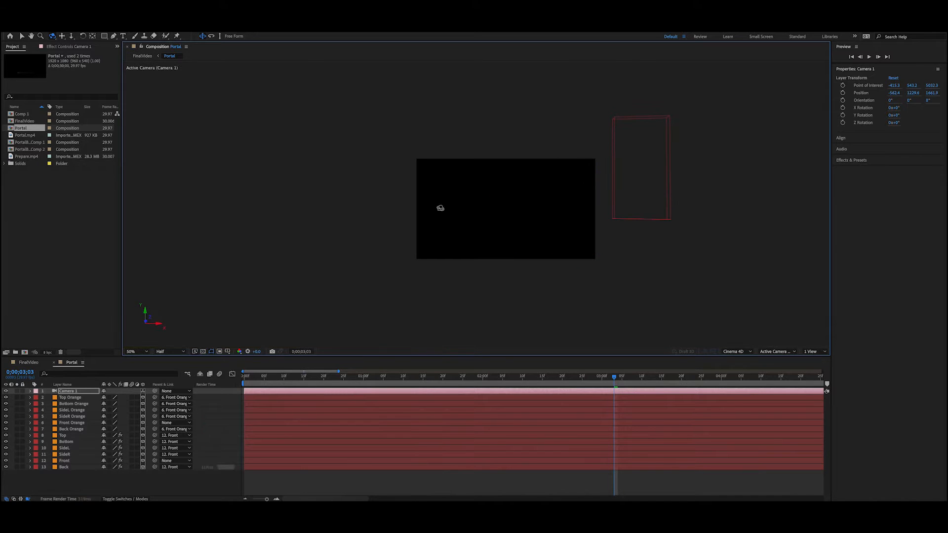
pyautogui.click(61, 36)
pyautogui.moveTo(634, 177); pyautogui.dragTo(469, 235)
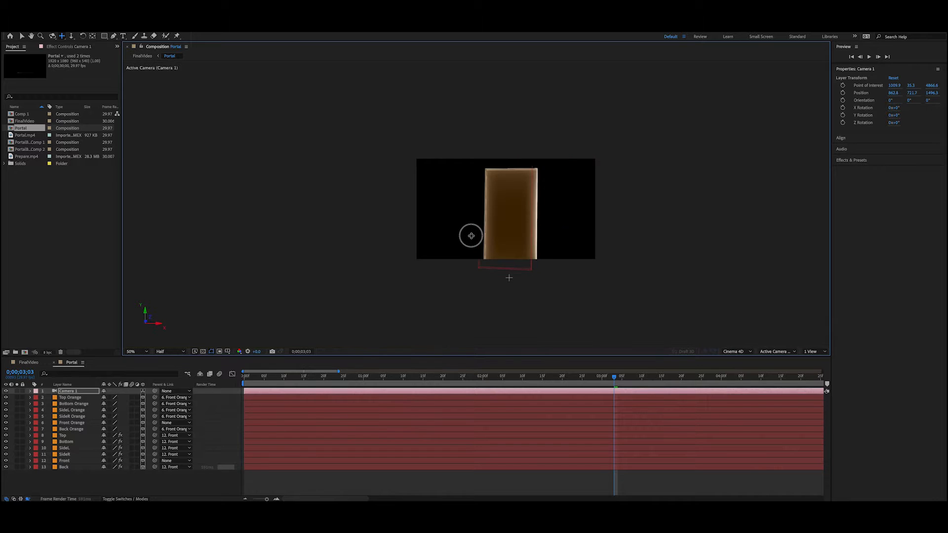
# Step: Check the portal in the FinalVideo composition, toggling the Prepare.mp4 layer's visibility off and on and selecting the Portal and PortalBlur1 layers
pyautogui.click(27, 363)
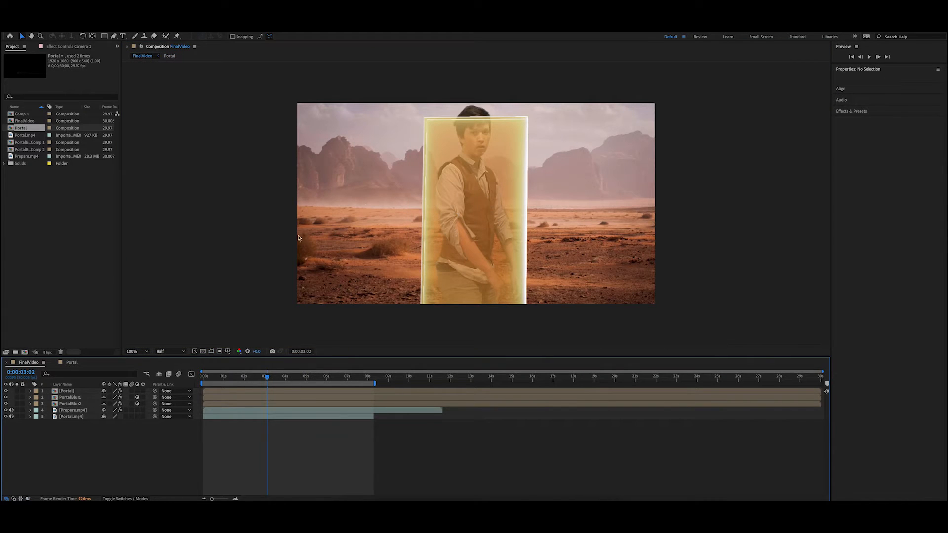
pyautogui.click(6, 410)
pyautogui.click(6, 410)
pyautogui.click(63, 391)
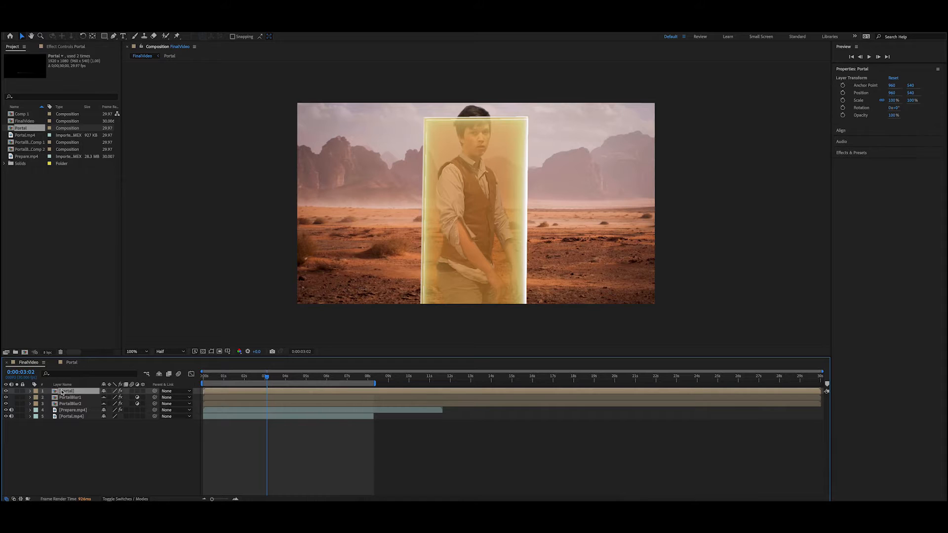
pyautogui.click(75, 399)
pyautogui.click(77, 393)
# Step: Return to the Portal composition and dolly Camera 1 back until the whole portal fits inside the frame
pyautogui.click(72, 363)
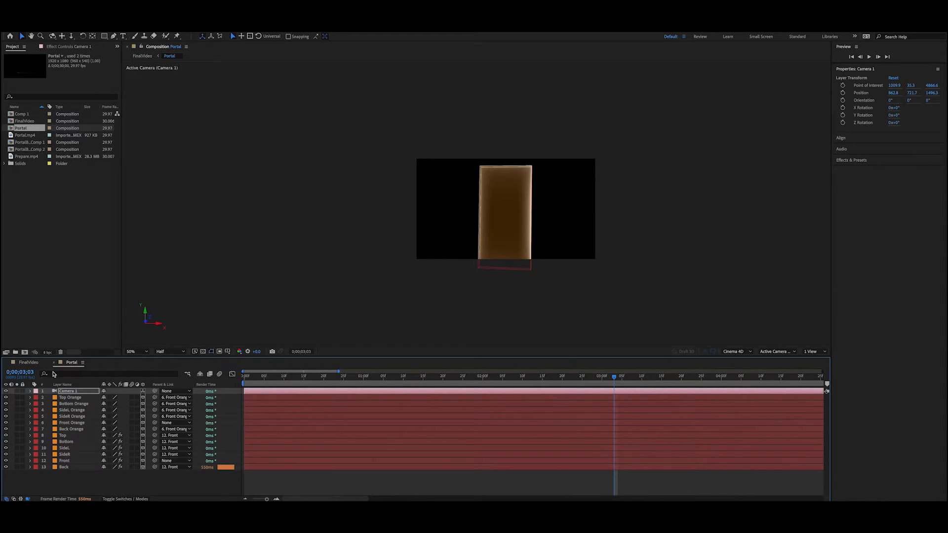
pyautogui.click(73, 392)
pyautogui.click(71, 36)
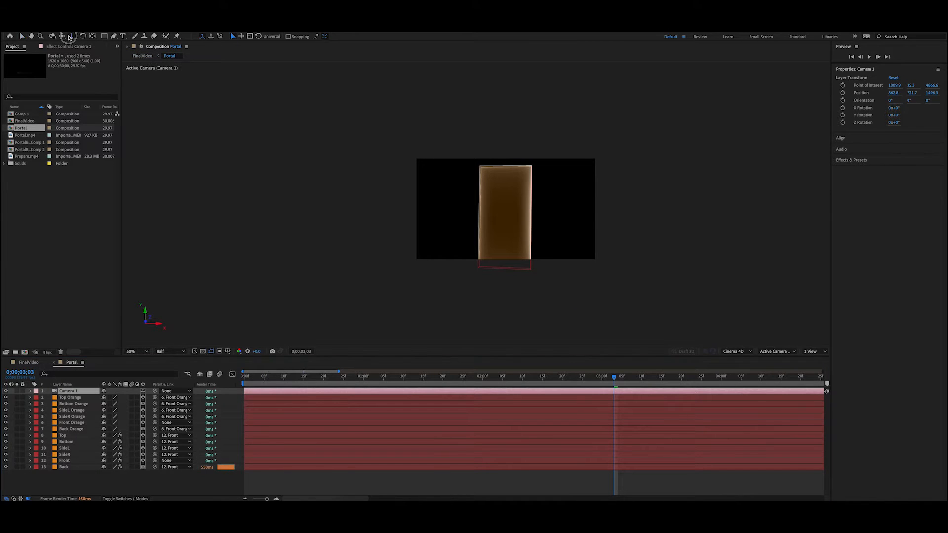
pyautogui.moveTo(509, 249)
pyautogui.mouseDown()
pyautogui.moveTo(509, 262)
pyautogui.moveTo(545, 186)
pyautogui.moveTo(517, 276)
pyautogui.moveTo(516, 266)
pyautogui.mouseUp()
pyautogui.moveTo(515, 213); pyautogui.dragTo(507, 257)
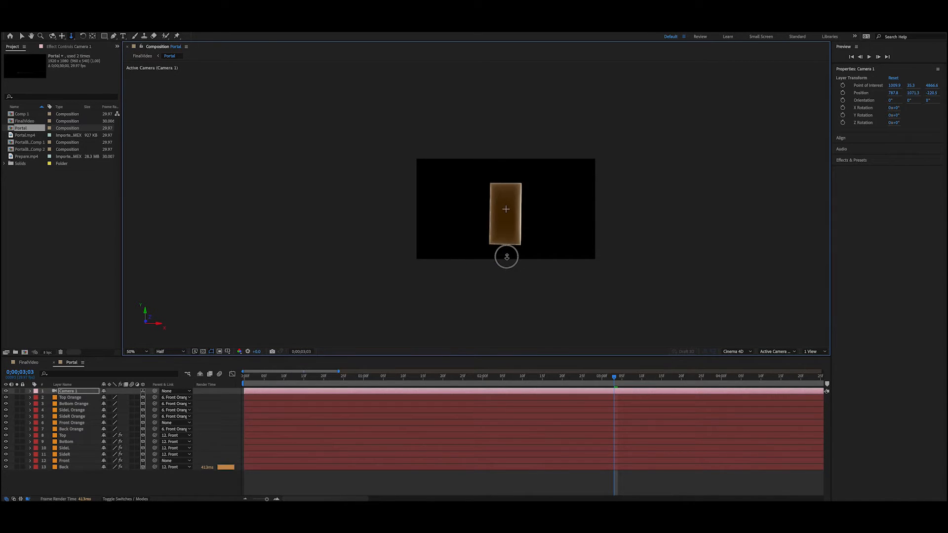
# Step: Pan Camera 1 so the portal sits slightly below and to the right of the frame's center
pyautogui.press('/')
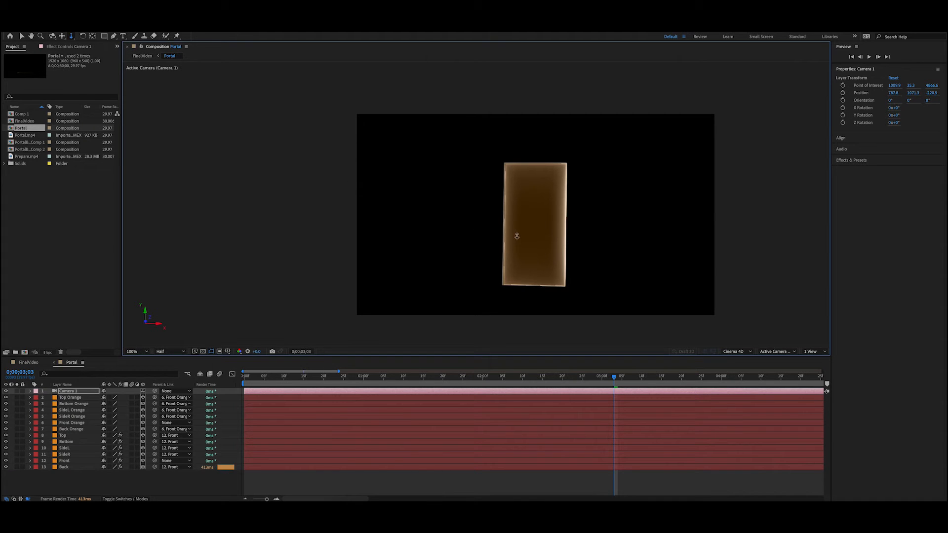
pyautogui.moveTo(514, 218); pyautogui.dragTo(516, 218)
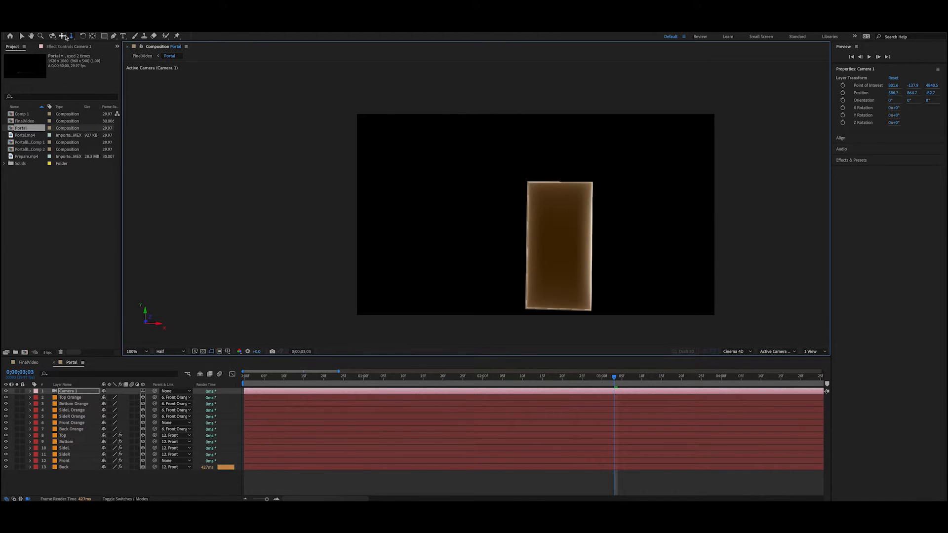
pyautogui.press('c')
pyautogui.moveTo(538, 264); pyautogui.dragTo(340, 201)
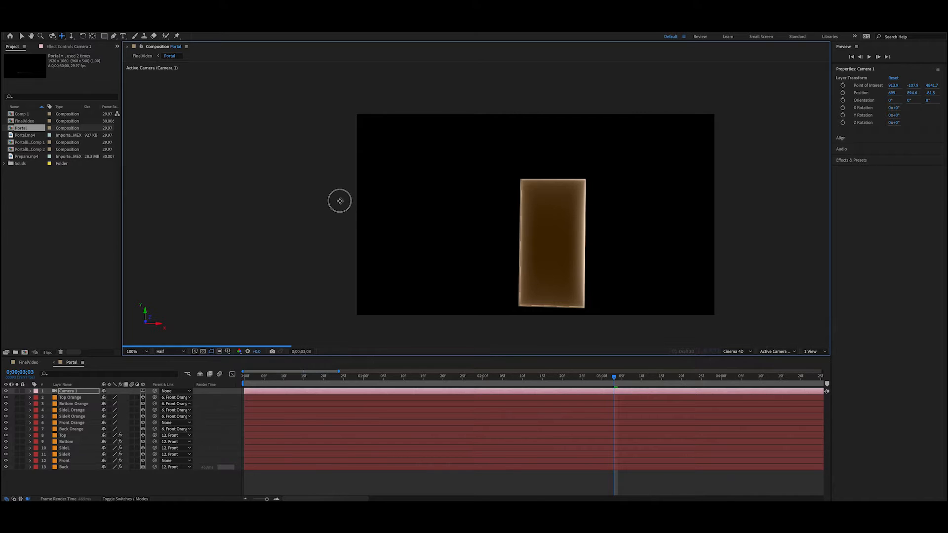
# Step: Set the preview resolution to Quarter and dolly Camera 1 toward the scene
pyautogui.click(173, 352)
pyautogui.click(170, 395)
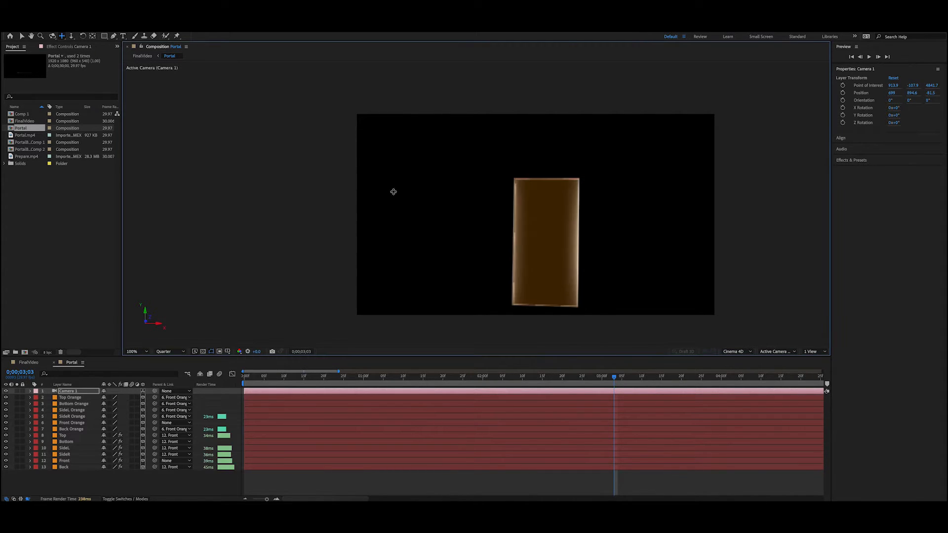
pyautogui.click(72, 37)
pyautogui.moveTo(512, 229); pyautogui.dragTo(512, 212)
pyautogui.moveTo(517, 150); pyautogui.dragTo(511, 100)
# Step: Pan Camera 1 to bring the portal back into the frame, with its base just below the frame edge
pyautogui.scroll(-3, 584, 235)
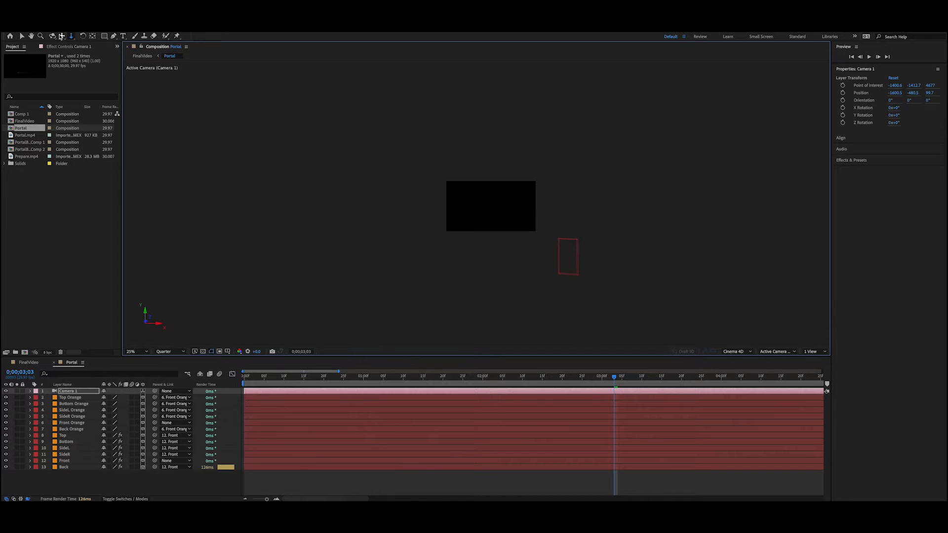
pyautogui.click(62, 36)
pyautogui.moveTo(514, 218); pyautogui.dragTo(475, 212)
pyautogui.scroll(4, 475, 211)
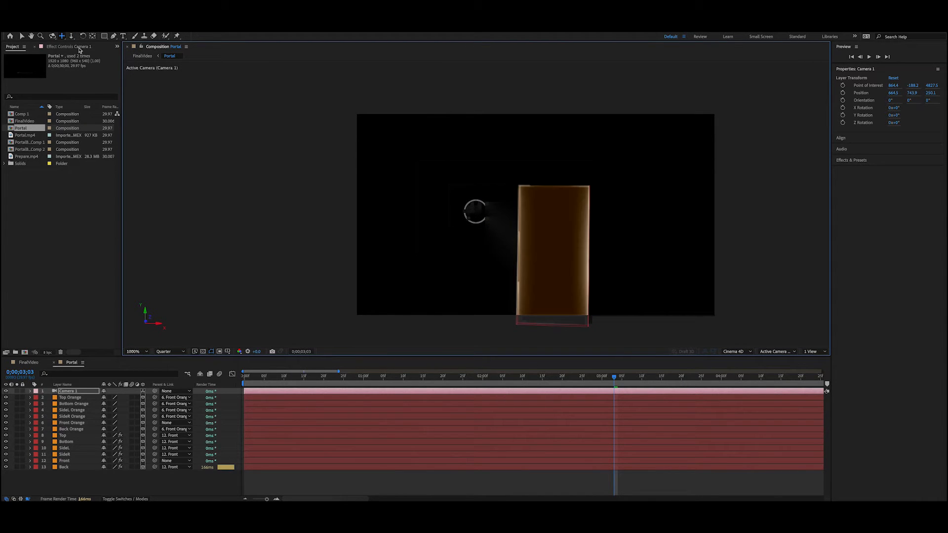
# Step: Dolly Camera 1 far away from the portal and back in until the portal's base extends below the frame
pyautogui.click(71, 35)
pyautogui.moveTo(527, 257); pyautogui.dragTo(446, 368)
pyautogui.scroll(-2, 482, 241)
pyautogui.moveTo(488, 217); pyautogui.dragTo(479, 317)
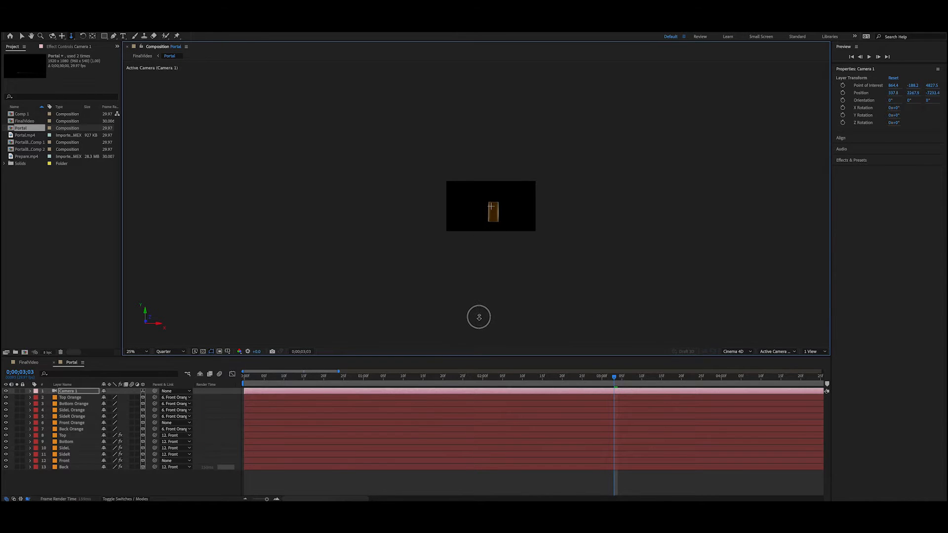
pyautogui.moveTo(500, 151); pyautogui.dragTo(569, 260)
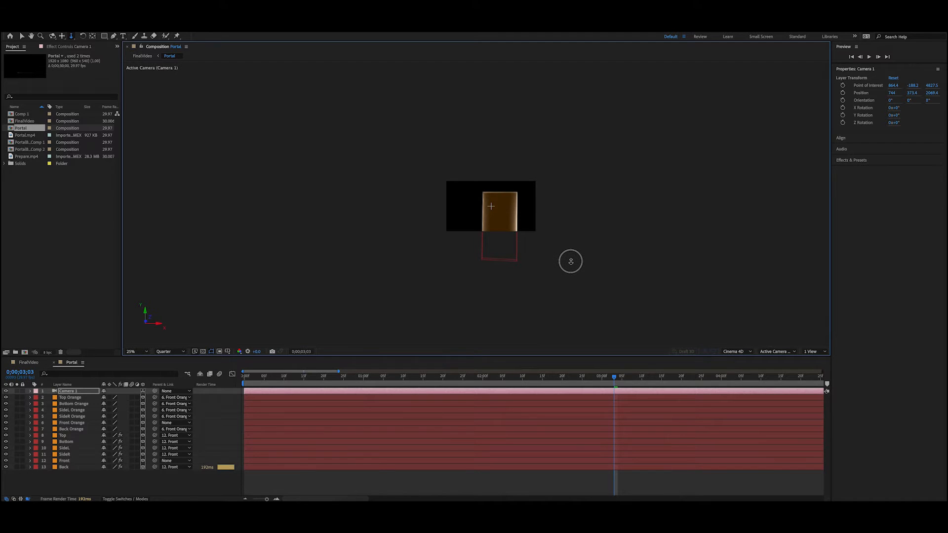
# Step: Pan Camera 1 to center the portal horizontally and check its placement in the FinalVideo composition
pyautogui.click(63, 37)
pyautogui.moveTo(510, 221); pyautogui.dragTo(467, 230)
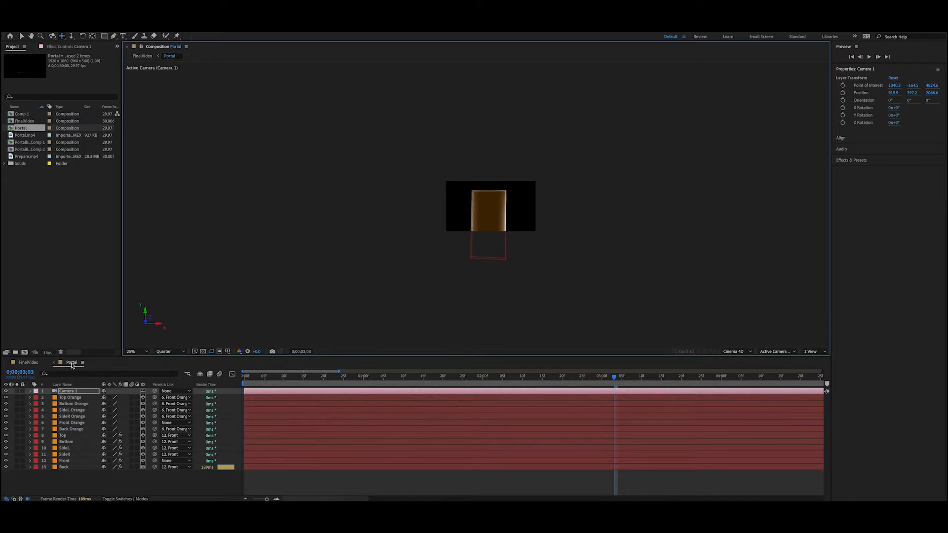
pyautogui.click(28, 363)
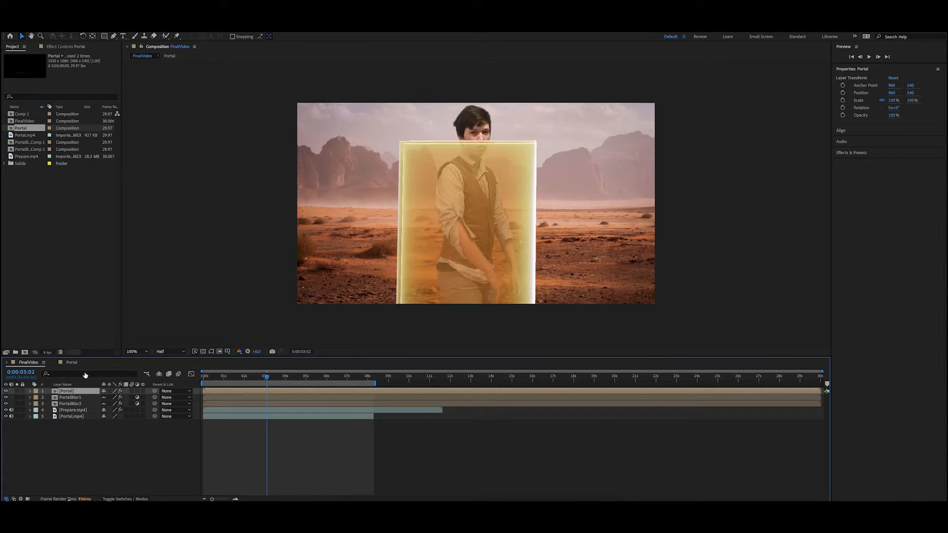
# Step: Pan Camera 1 in the Portal composition to raise the portal to the frame's top edge, and check it in FinalVideo
pyautogui.click(72, 363)
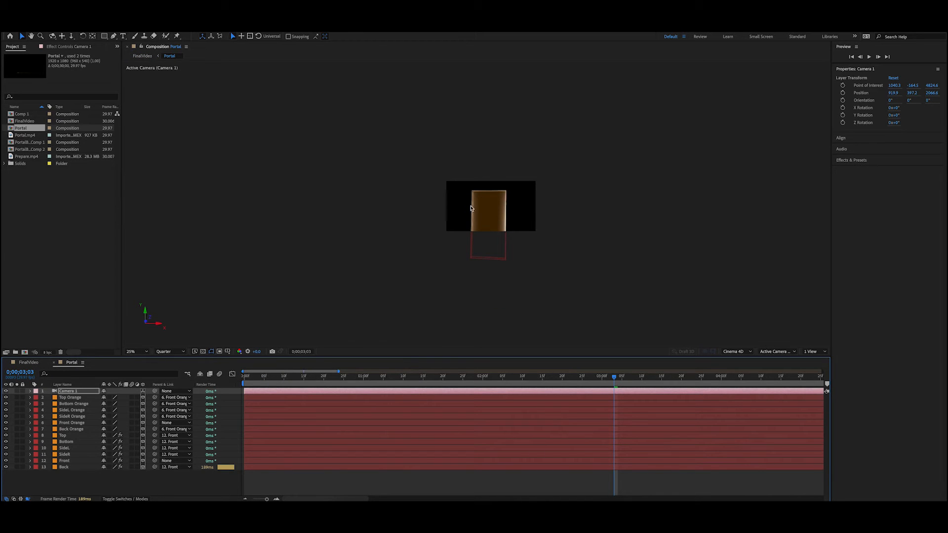
pyautogui.click(62, 36)
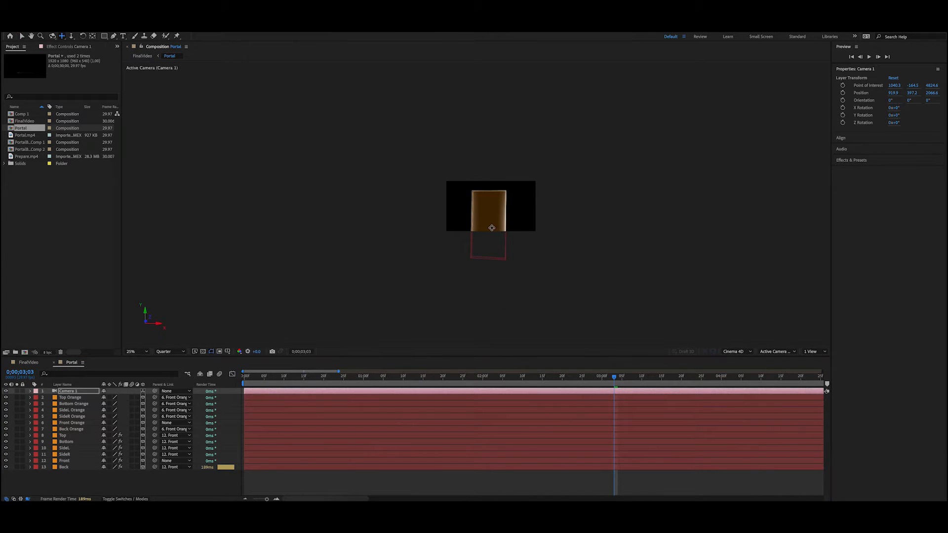
pyautogui.moveTo(492, 228); pyautogui.dragTo(493, 215)
pyautogui.click(29, 363)
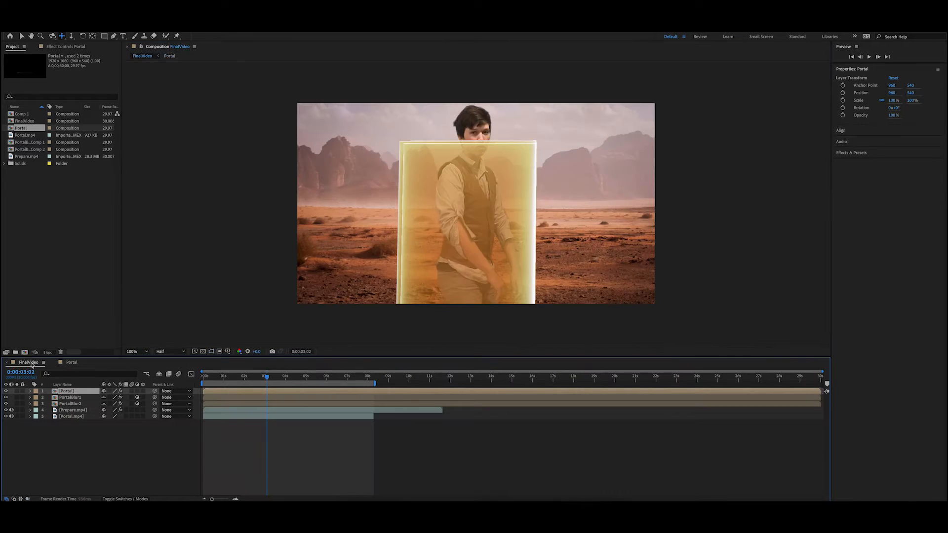
pyautogui.press('v')
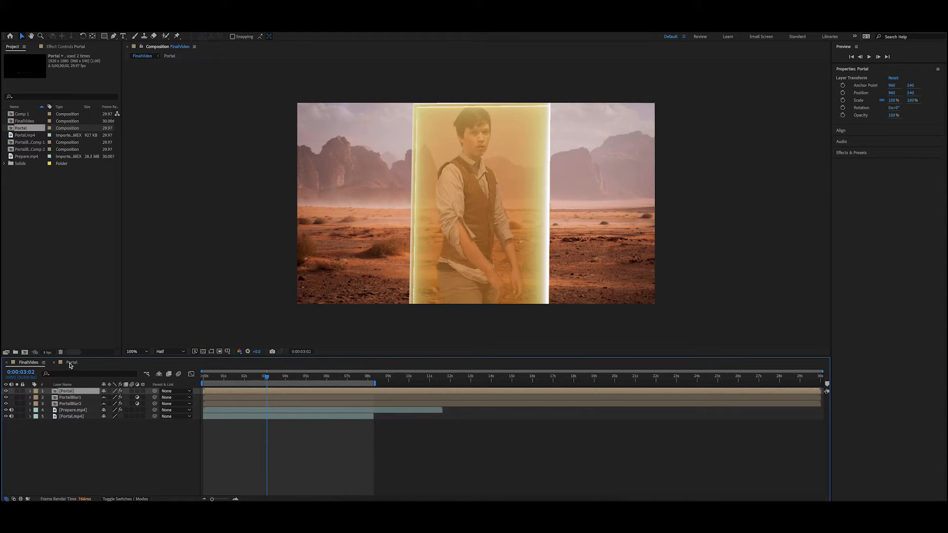
# Step: Return to the Portal composition and move the current time to 0;00;02;18
pyautogui.click(71, 363)
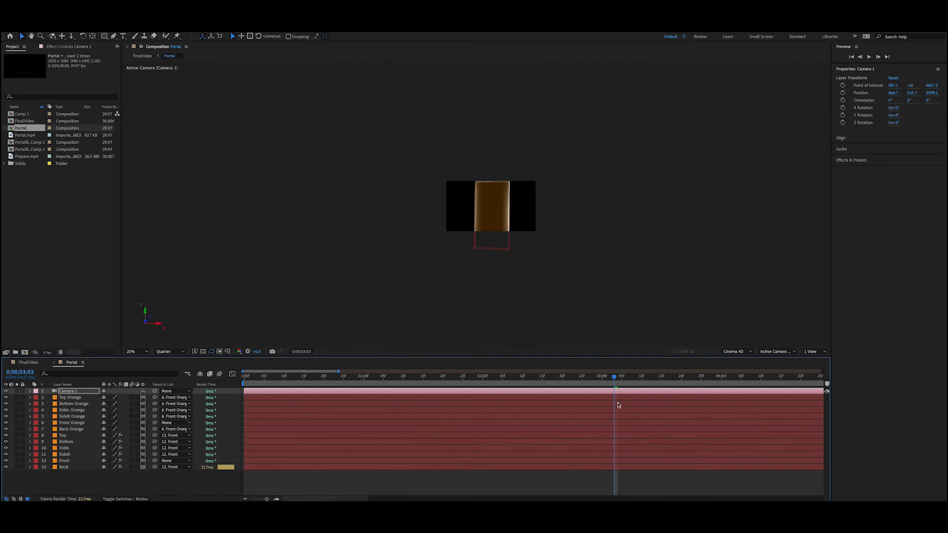
pyautogui.moveTo(615, 378); pyautogui.dragTo(553, 398)
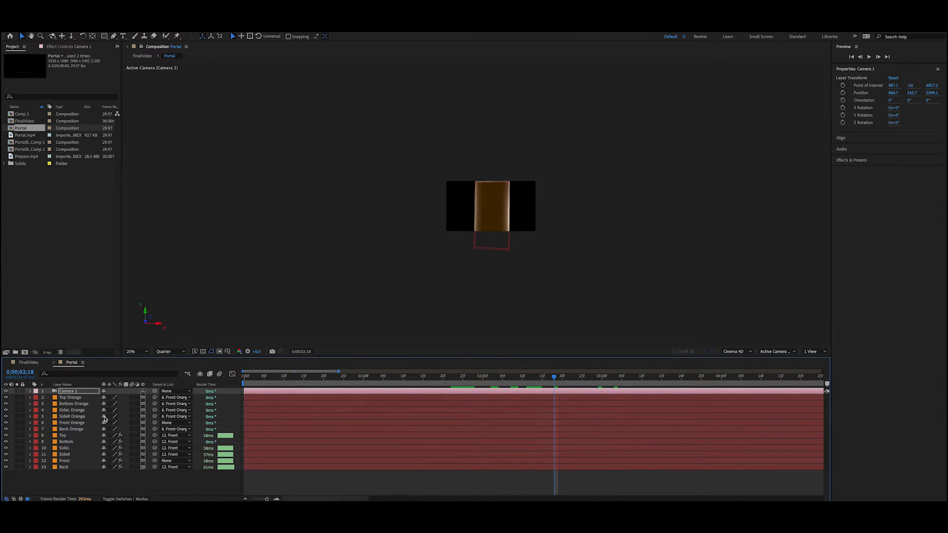
# Step: Examine the scale keyframes of the Front Orange layer in the Portal composition and collapse its properties again
pyautogui.click(74, 424)
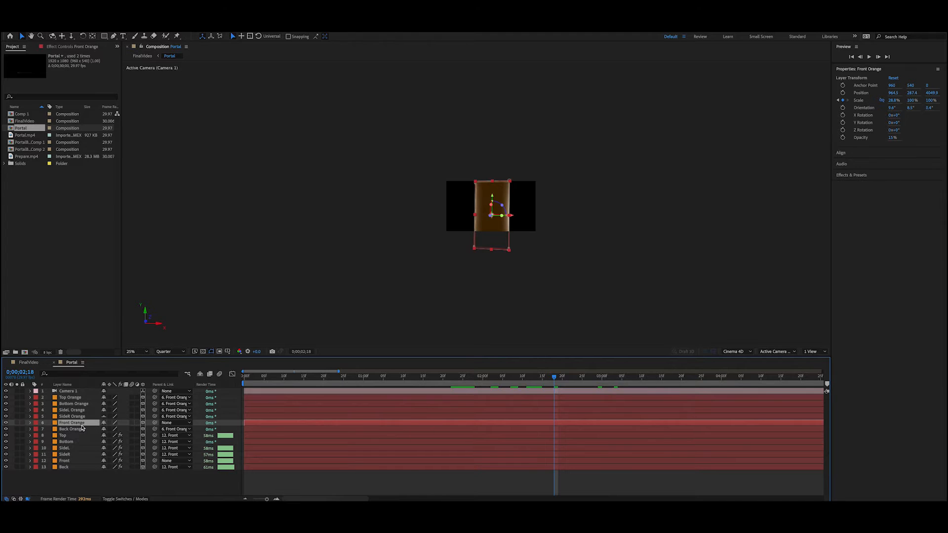
pyautogui.click(30, 423)
pyautogui.scroll(-2, 553, 444)
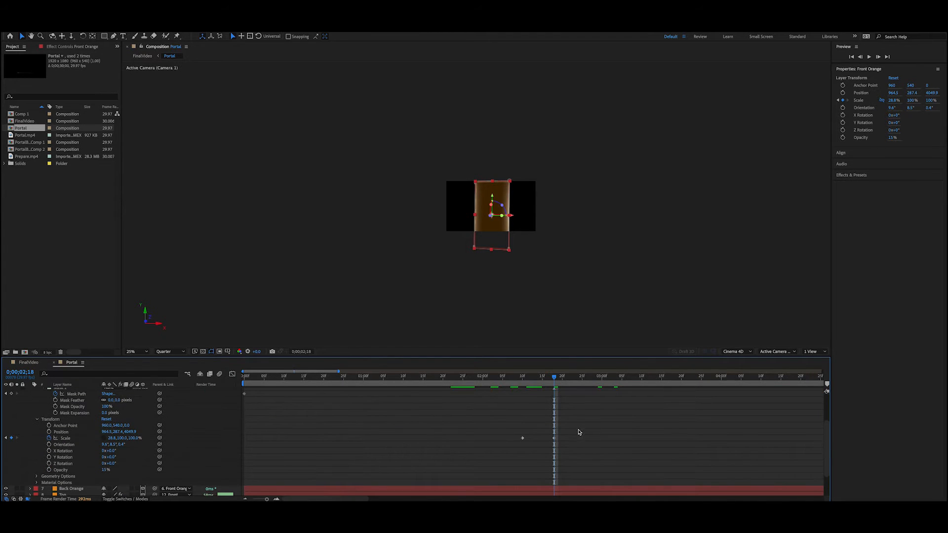
pyautogui.moveTo(573, 429); pyautogui.dragTo(476, 456)
pyautogui.click(606, 458)
pyautogui.scroll(5, 580, 443)
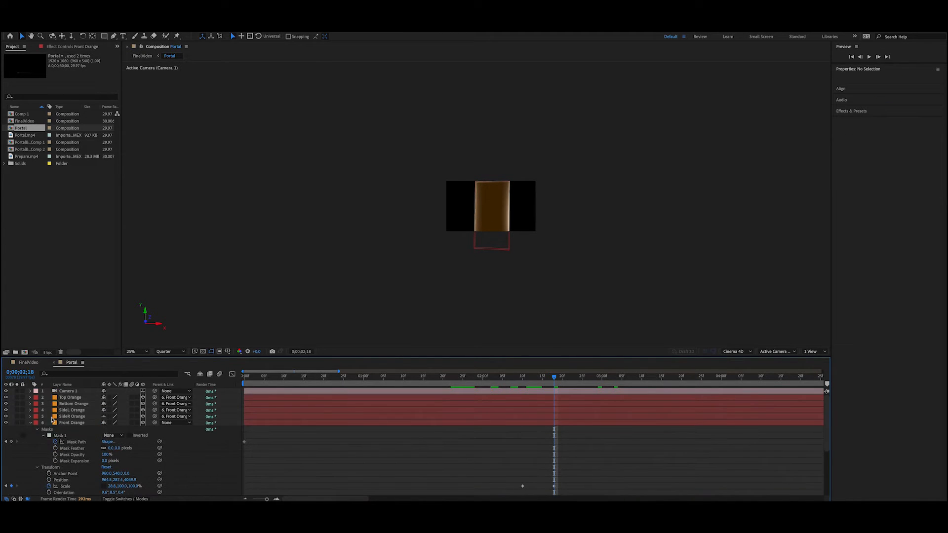
pyautogui.click(30, 421)
# Step: In FinalVideo, hide the three portal layers to inspect the actor around 0:00:02:09, and show them again
pyautogui.click(28, 362)
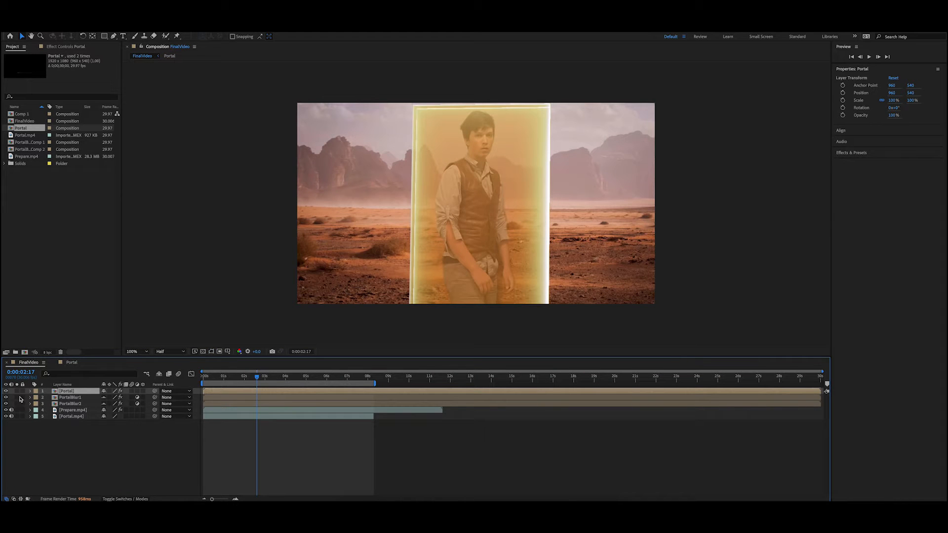
pyautogui.moveTo(6, 392); pyautogui.dragTo(6, 404)
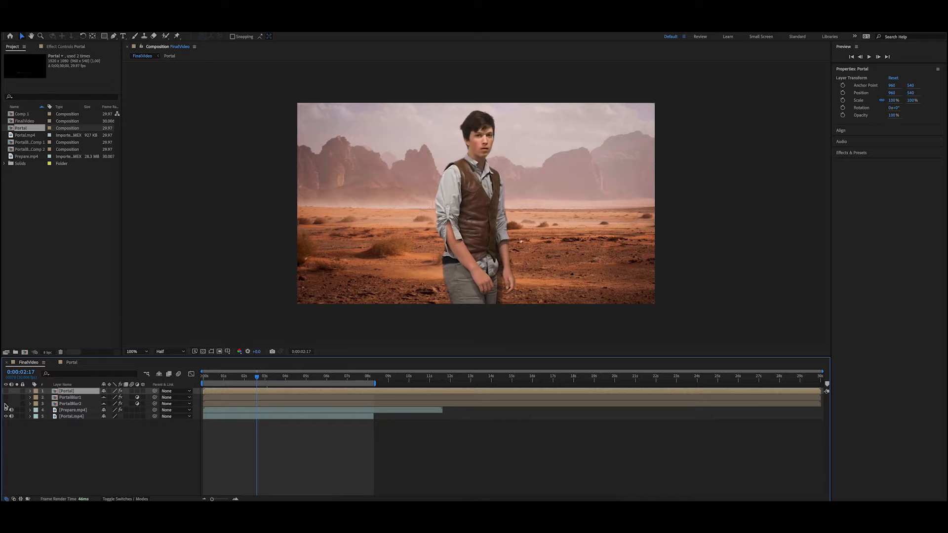
pyautogui.click(72, 411)
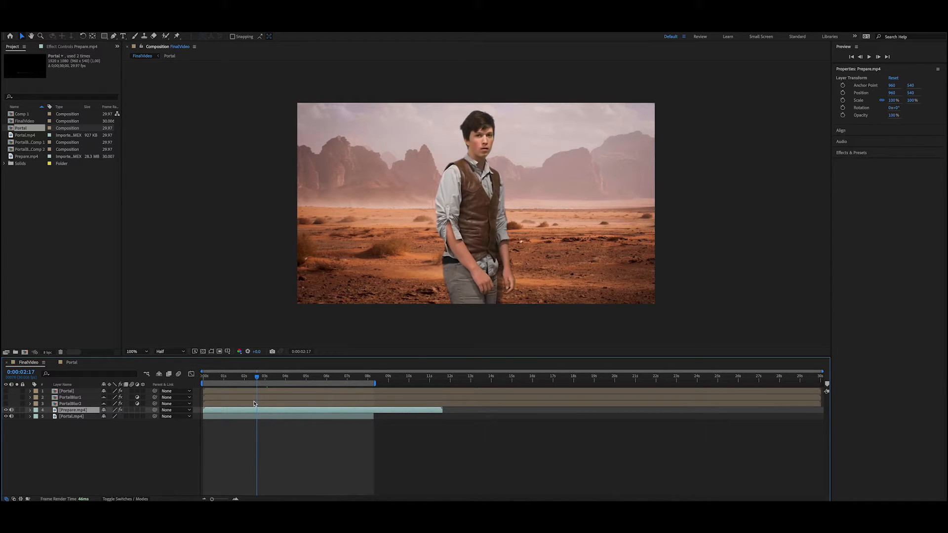
pyautogui.moveTo(257, 378); pyautogui.dragTo(251, 379)
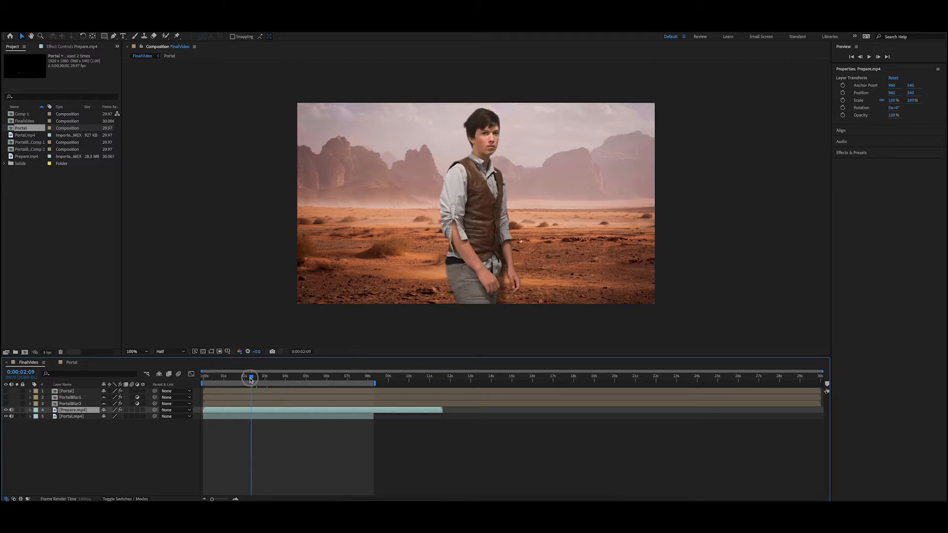
pyautogui.click(6, 406)
pyautogui.moveTo(6, 406); pyautogui.dragTo(6, 392)
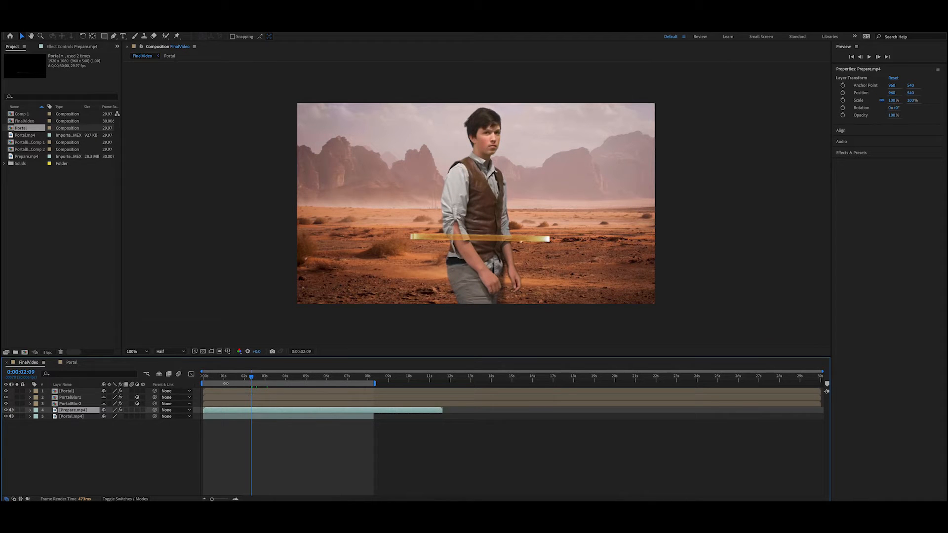
# Step: Move the current time to 0:00:02:10 and trim the start of the Prepare.mp4 layer to about 1.5 seconds
pyautogui.click(254, 378)
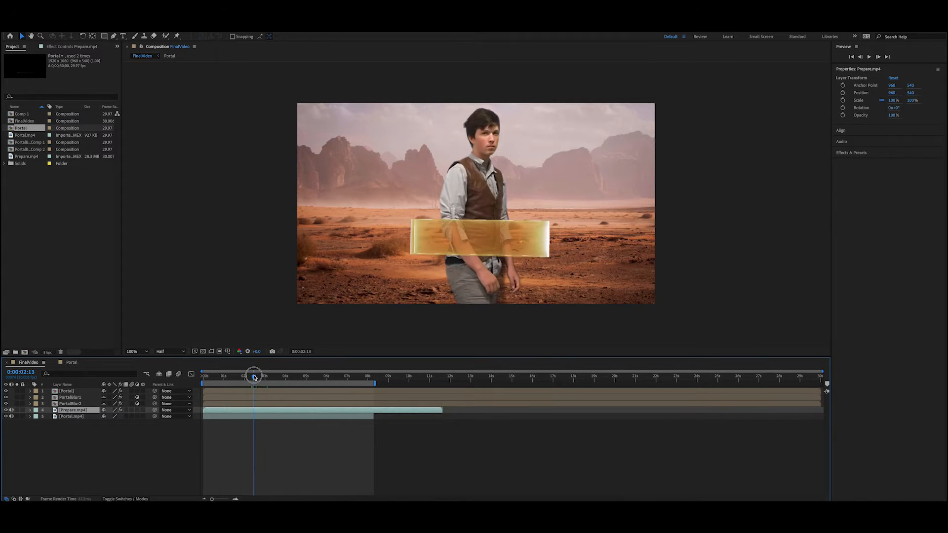
pyautogui.moveTo(255, 378); pyautogui.dragTo(250, 377)
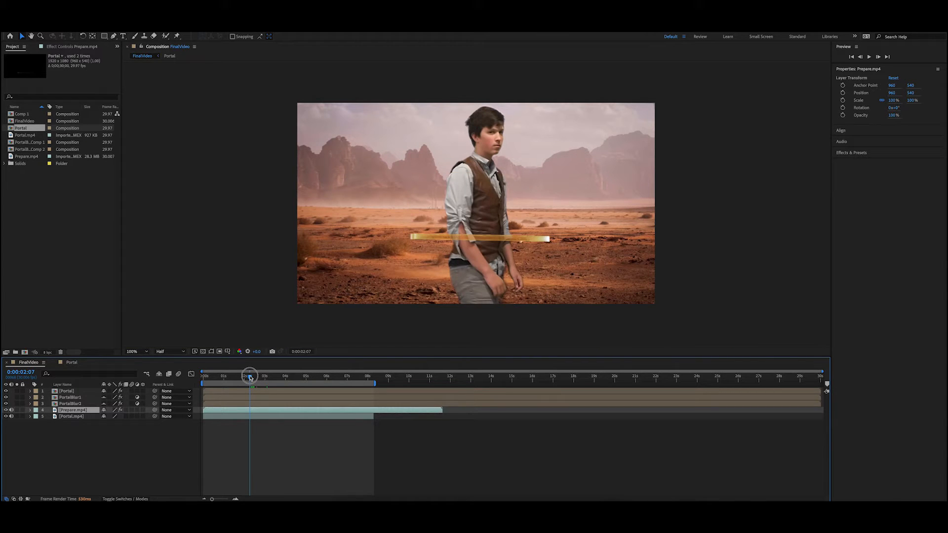
pyautogui.moveTo(250, 378); pyautogui.dragTo(252, 378)
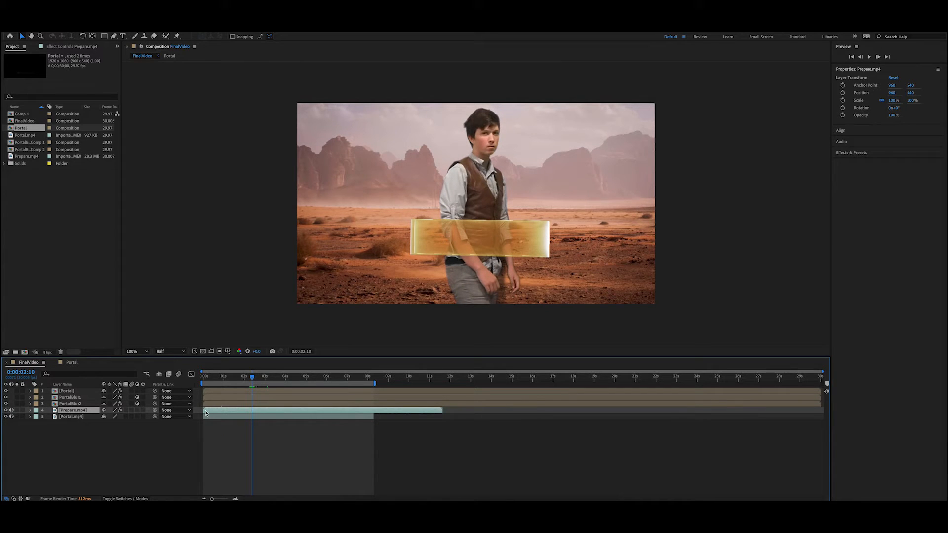
pyautogui.moveTo(204, 410); pyautogui.dragTo(235, 412)
# Step: Duplicate the Prepare.mp4 layer and place the copy, scaled to 107%, beneath the original
pyautogui.hotkey('ctrl', 'd')
pyautogui.press('s')
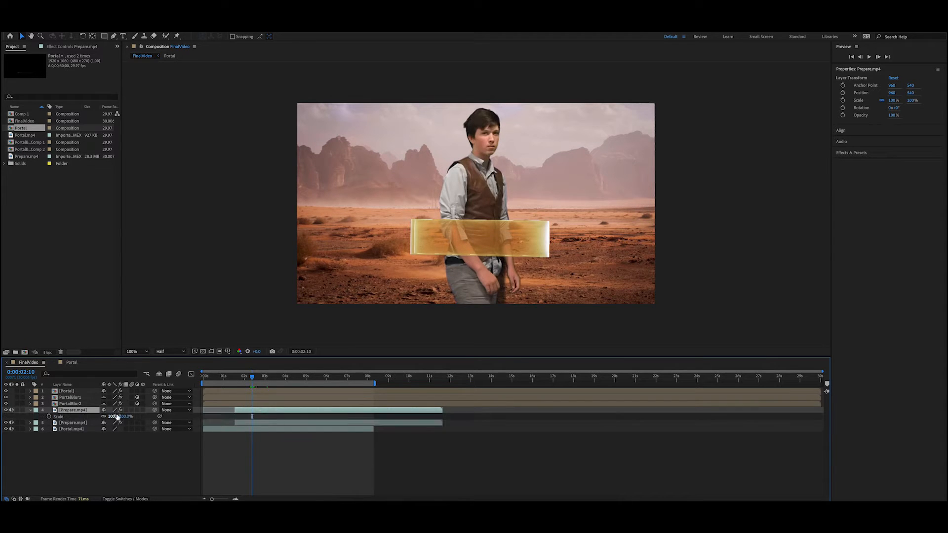
pyautogui.moveTo(114, 416); pyautogui.dragTo(74, 427)
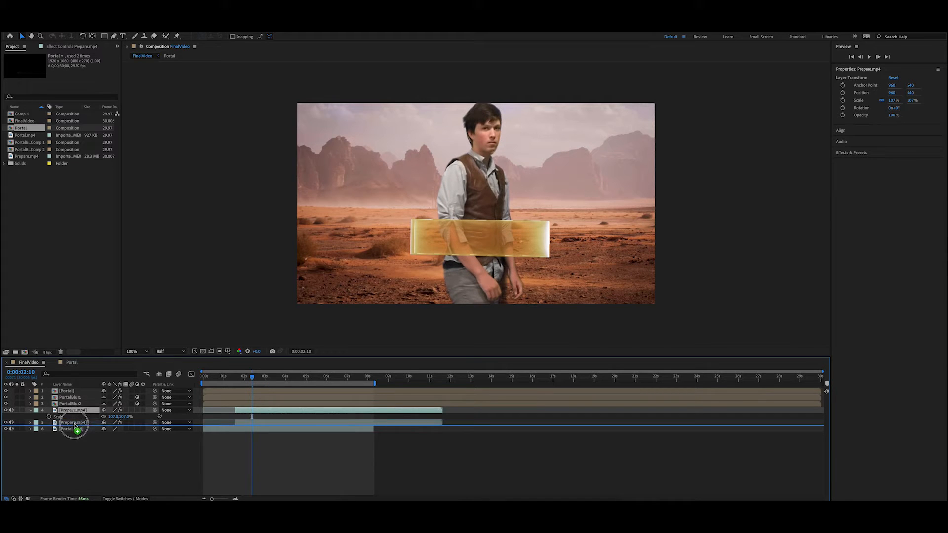
# Step: Apply a Tint effect to the lower Prepare.mp4 copy and set Map Black To to bright yellow
pyautogui.click(154, 21)
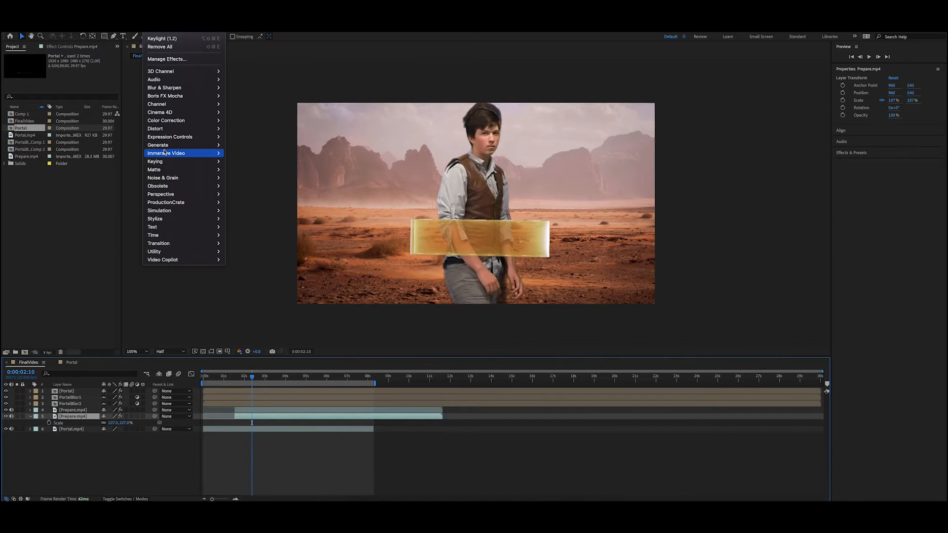
pyautogui.moveTo(173, 122)
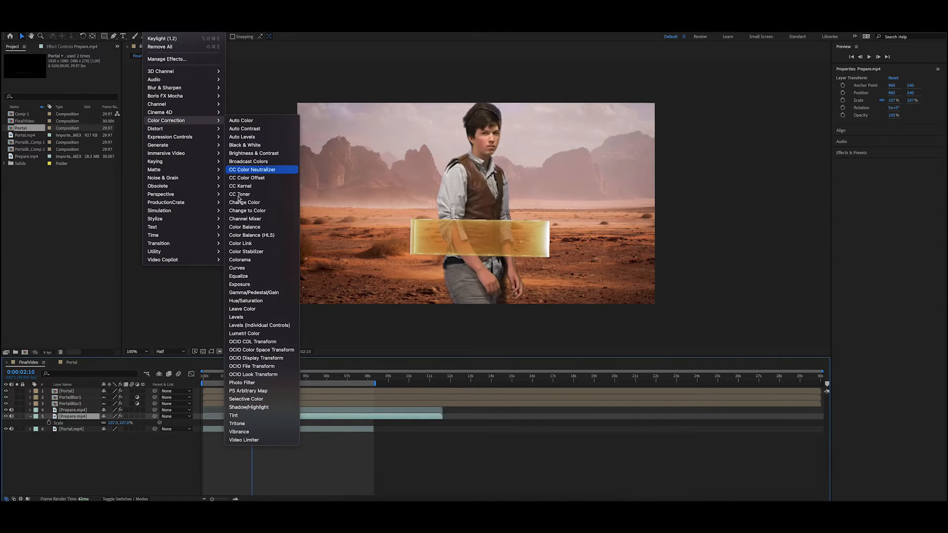
pyautogui.click(233, 415)
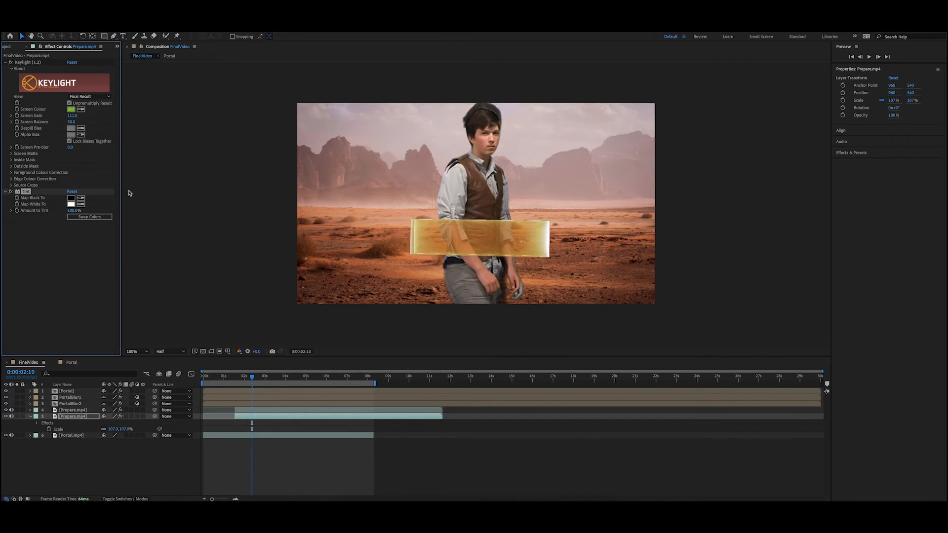
pyautogui.click(71, 198)
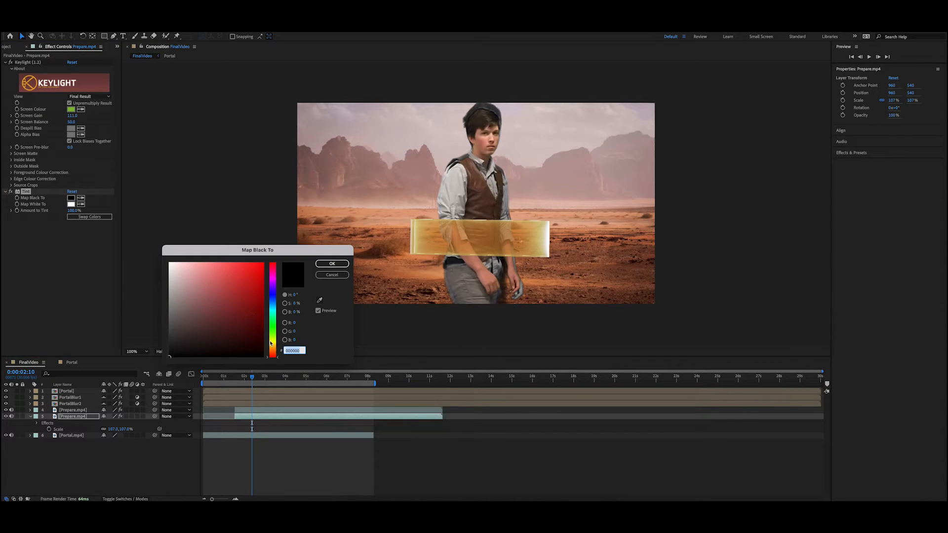
pyautogui.click(270, 342)
pyautogui.click(263, 263)
pyautogui.click(340, 264)
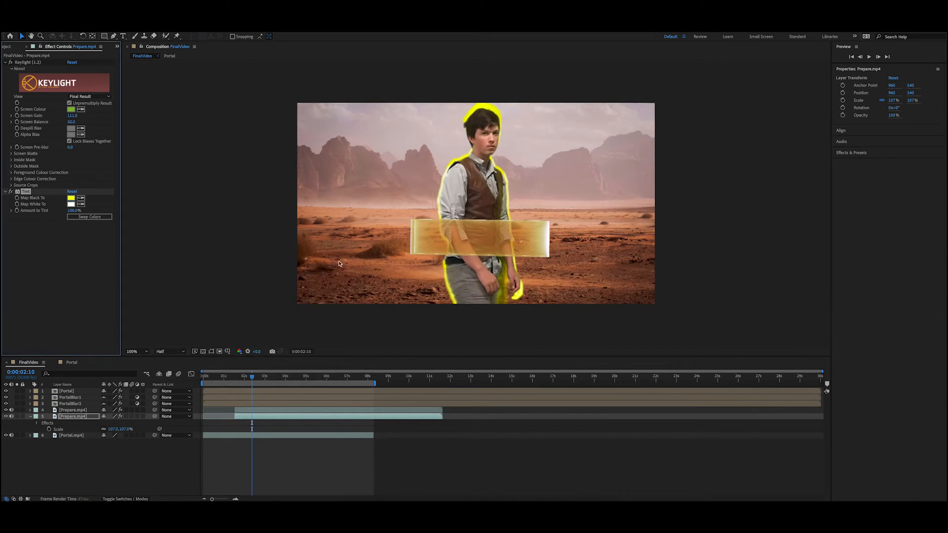
# Step: Set the Tint effect's Map White To color to orange FF8300
pyautogui.click(71, 204)
pyautogui.click(272, 348)
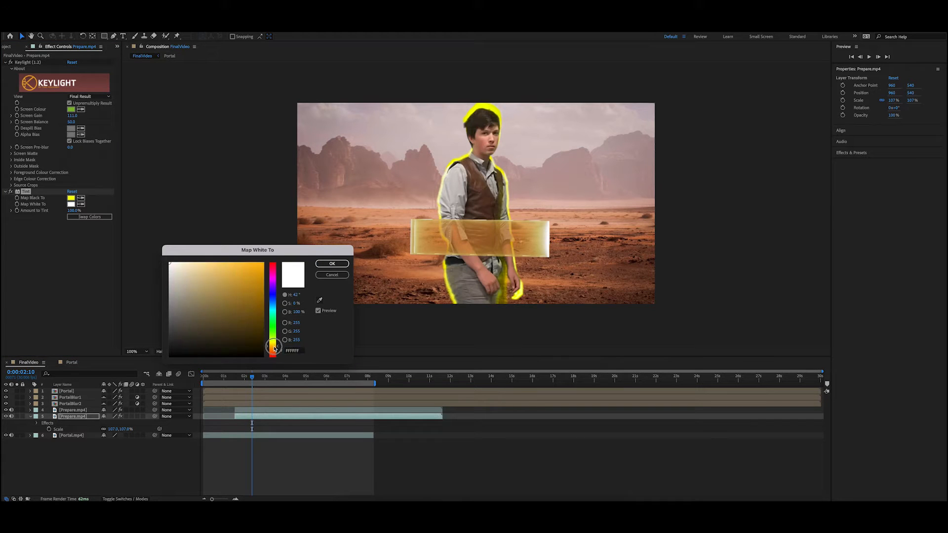
pyautogui.click(250, 315)
pyautogui.click(263, 263)
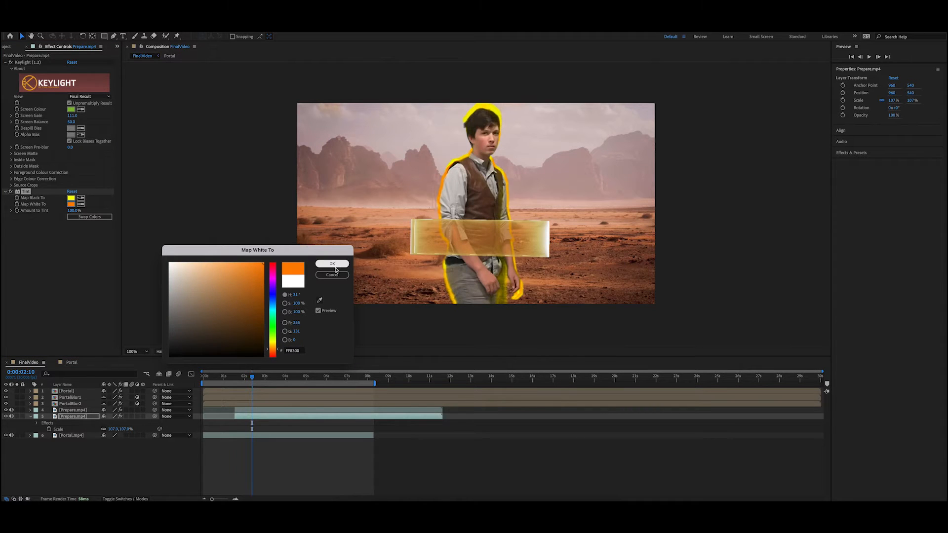
pyautogui.press('Return')
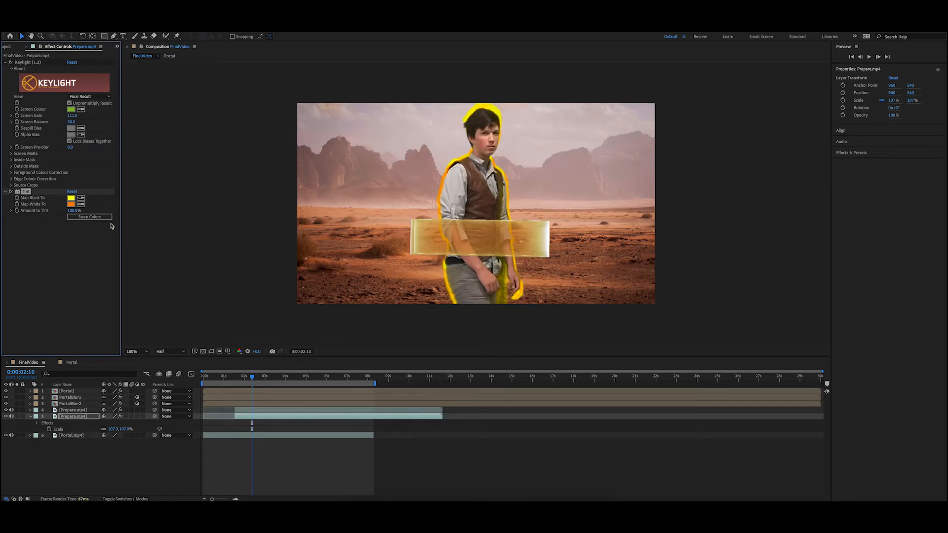
# Step: Add a Gaussian Blur effect to the tinted copy with a blurriness of 56.2
pyautogui.click(150, 21)
pyautogui.moveTo(169, 219)
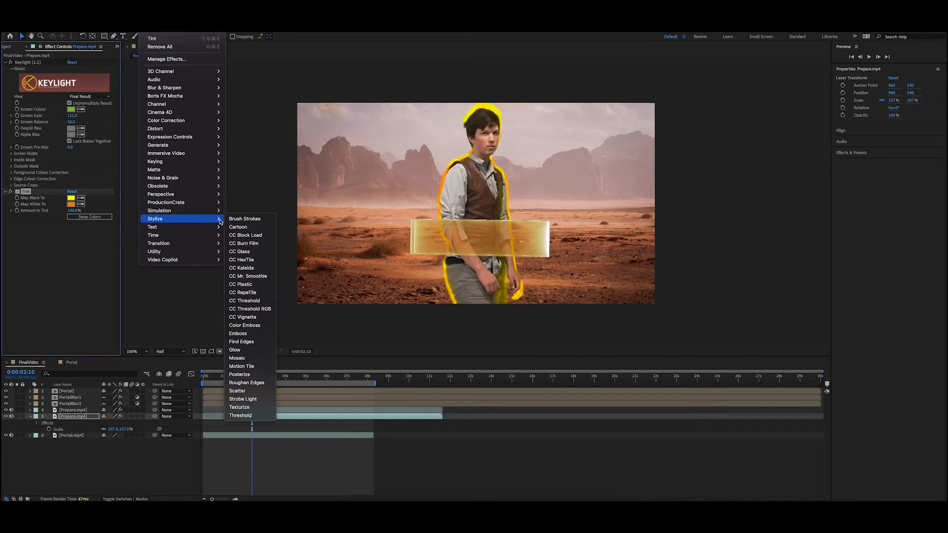
pyautogui.moveTo(173, 88)
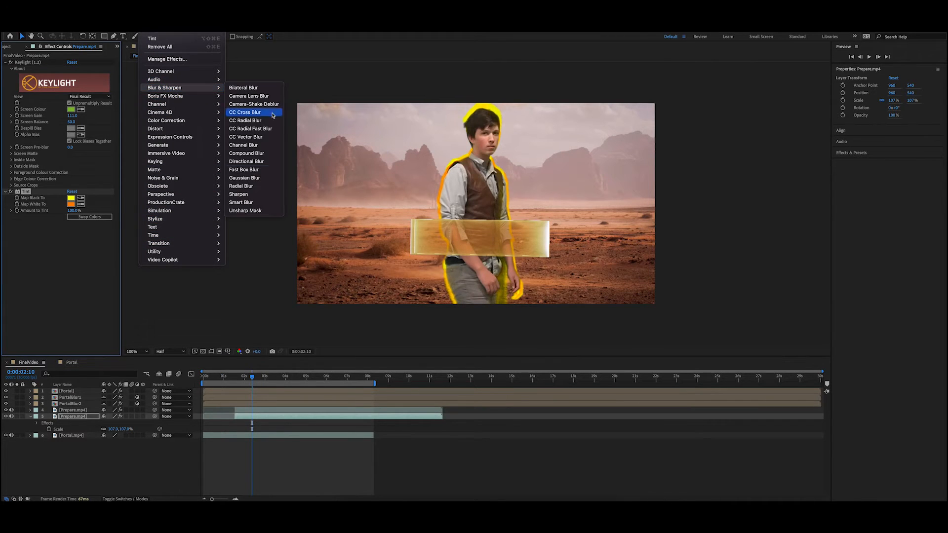
pyautogui.click(245, 178)
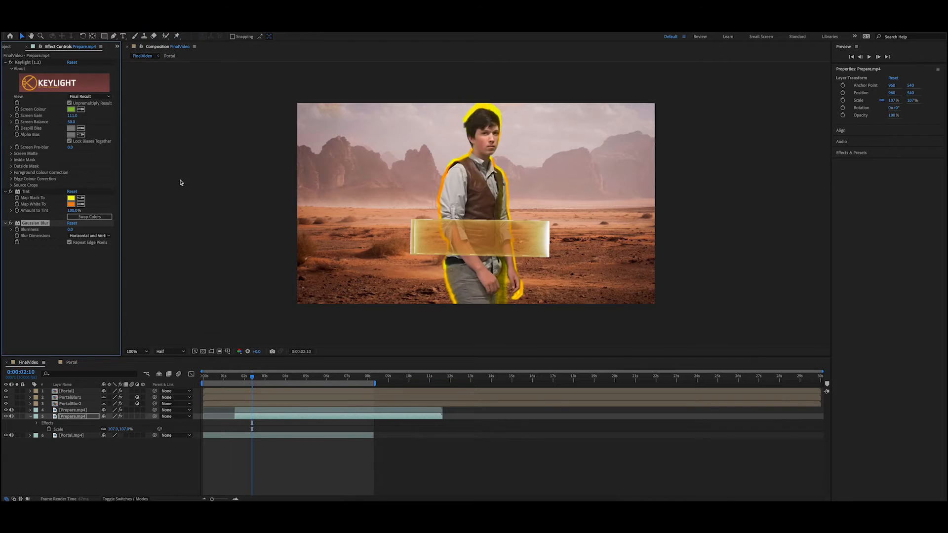
pyautogui.moveTo(70, 231); pyautogui.dragTo(98, 231)
pyautogui.moveTo(321, 253); pyautogui.dragTo(297, 252)
# Step: Add a Curves effect to the tinted copy and raise the midtones of its RGB and Red curves
pyautogui.click(150, 27)
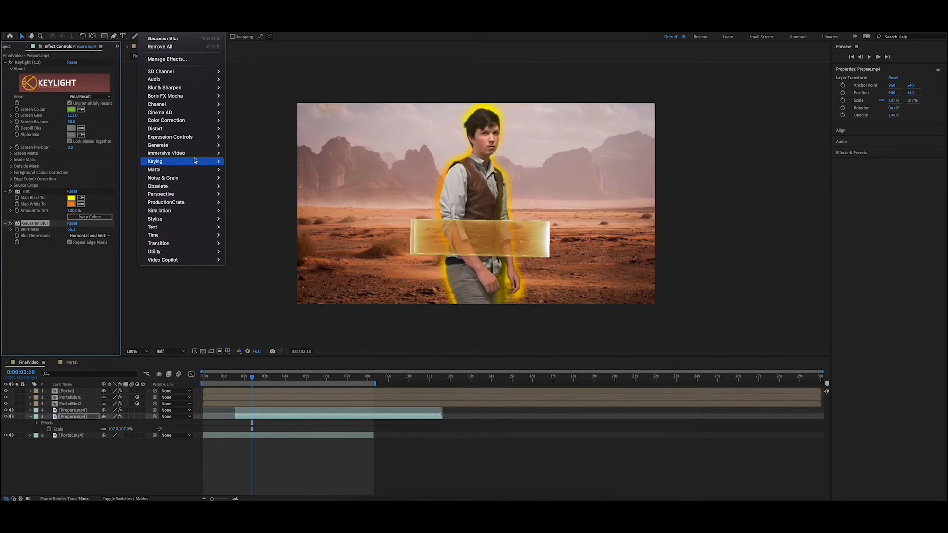
pyautogui.moveTo(197, 120)
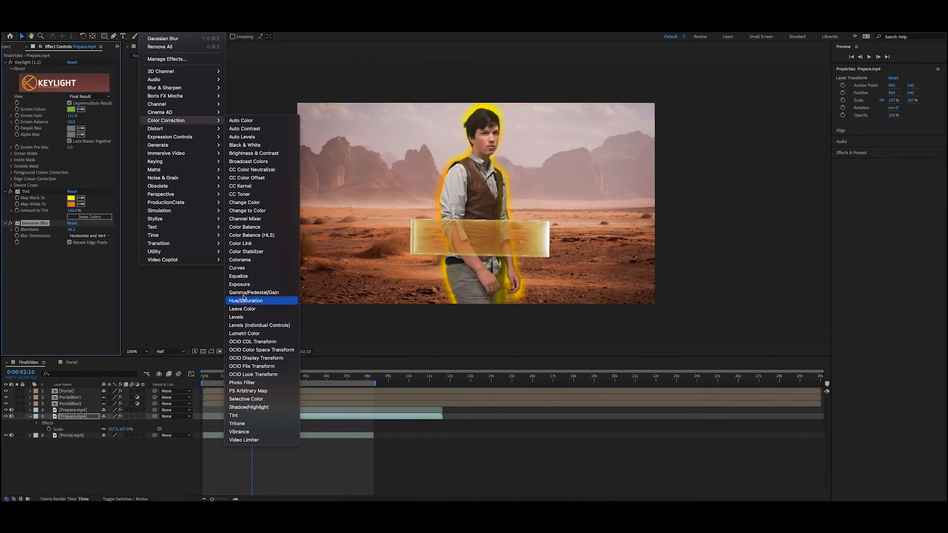
pyautogui.click(238, 268)
pyautogui.moveTo(74, 282); pyautogui.dragTo(46, 290)
pyautogui.click(89, 215)
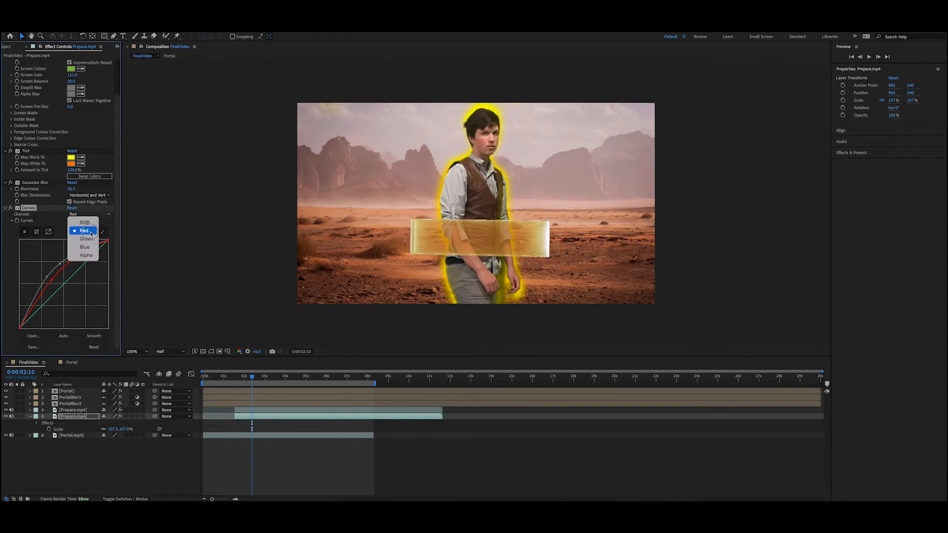
pyautogui.click(90, 233)
pyautogui.click(89, 214)
# Step: Change the Tint effect's Map Black To color to orange and set Amount to Tint to 100%
pyautogui.click(71, 159)
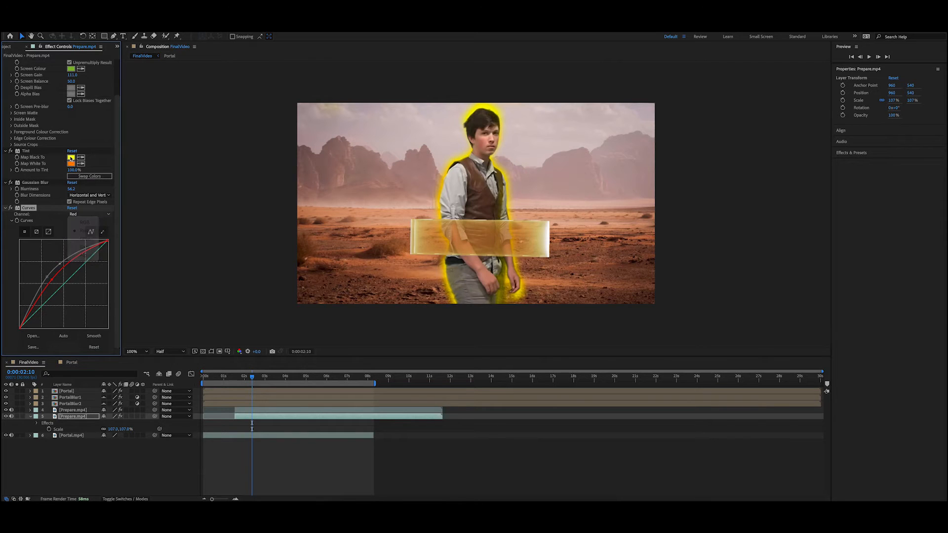
pyautogui.click(71, 159)
pyautogui.moveTo(271, 340); pyautogui.dragTo(271, 349)
pyautogui.click(332, 263)
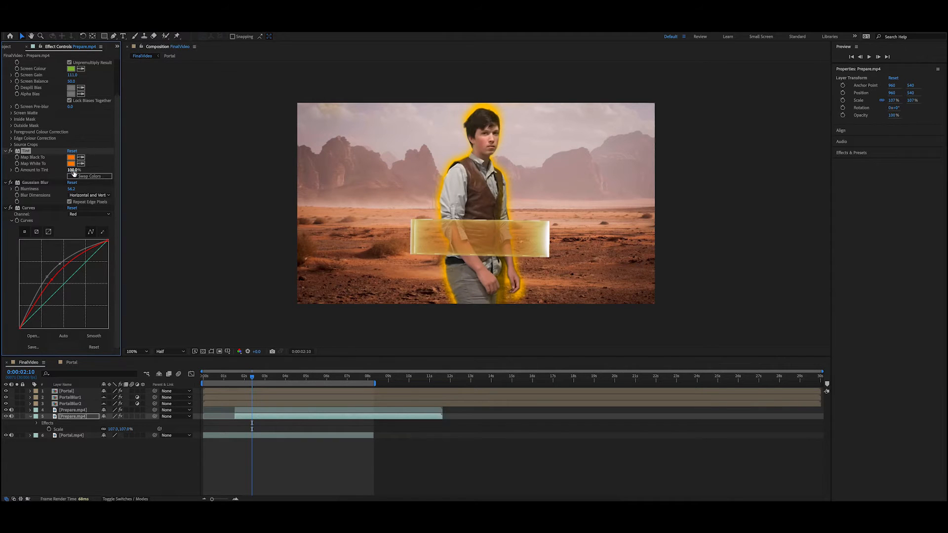
pyautogui.moveTo(73, 170); pyautogui.dragTo(121, 178)
# Step: Set the lower Prepare.mp4 copy's scale to 102% and its opacity to 100%
pyautogui.click(73, 410)
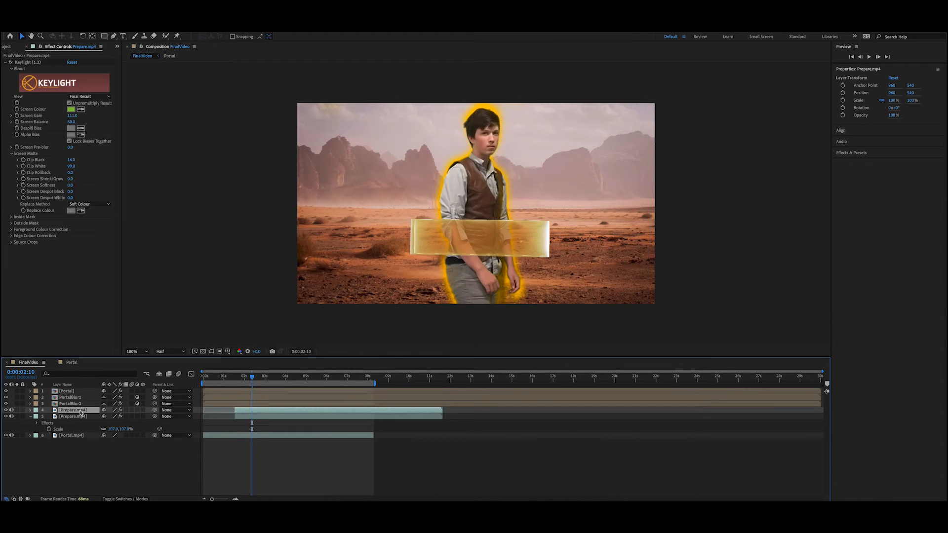
pyautogui.press('s')
pyautogui.click(78, 424)
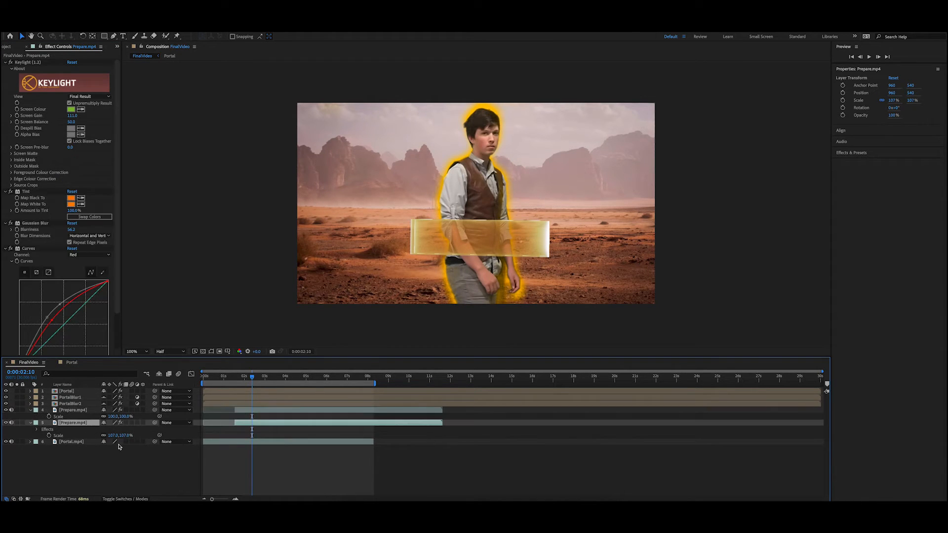
pyautogui.moveTo(113, 437); pyautogui.dragTo(111, 436)
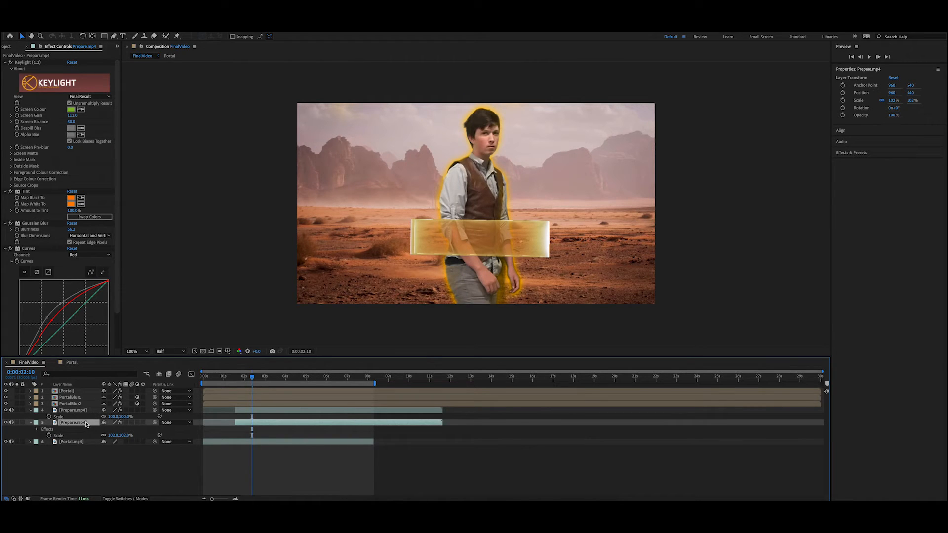
pyautogui.press('t')
pyautogui.moveTo(106, 429); pyautogui.dragTo(177, 428)
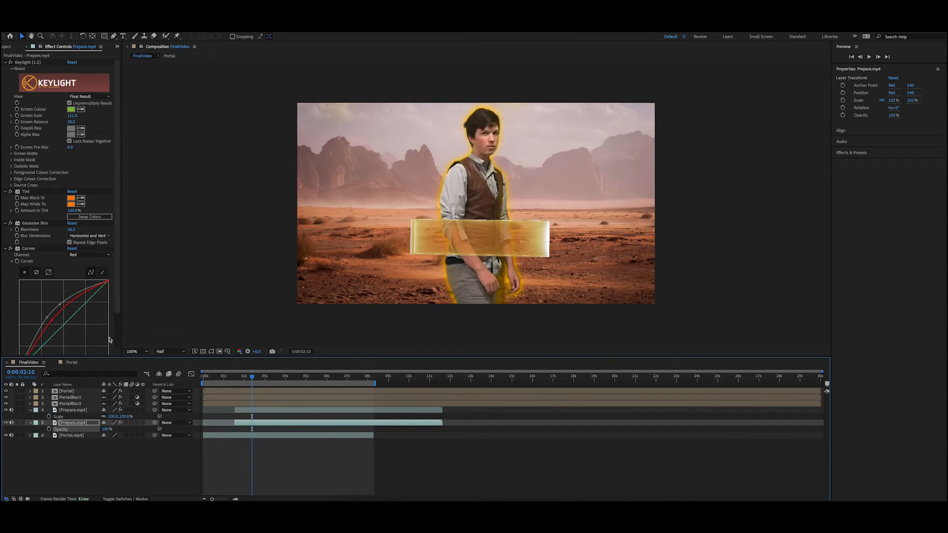
# Step: Add a Glow effect to the lower Prepare.mp4 copy
pyautogui.click(149, 22)
pyautogui.moveTo(173, 222)
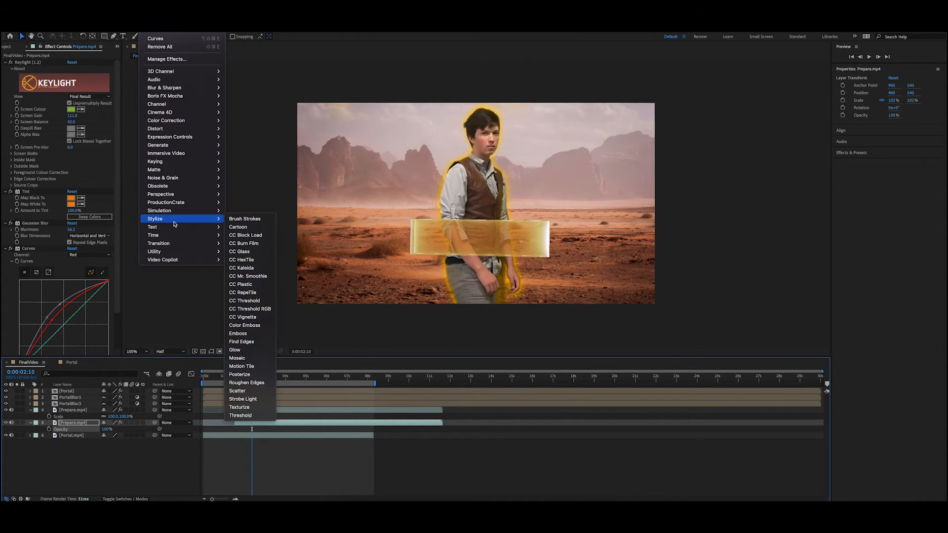
pyautogui.click(237, 350)
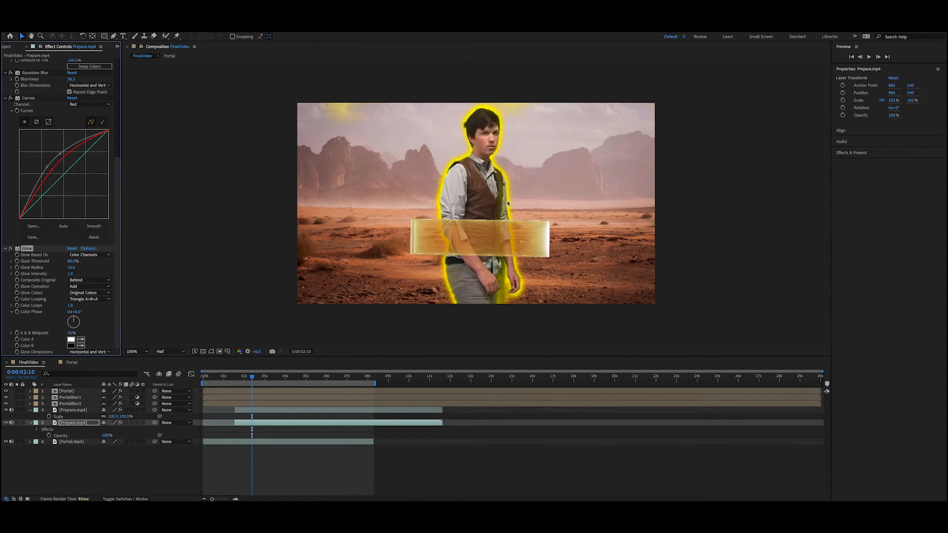
# Step: Set the Glow effect's Glow Colors to A & B Colors and make Color A orange
pyautogui.click(91, 298)
pyautogui.click(90, 293)
pyautogui.click(91, 292)
pyautogui.click(92, 310)
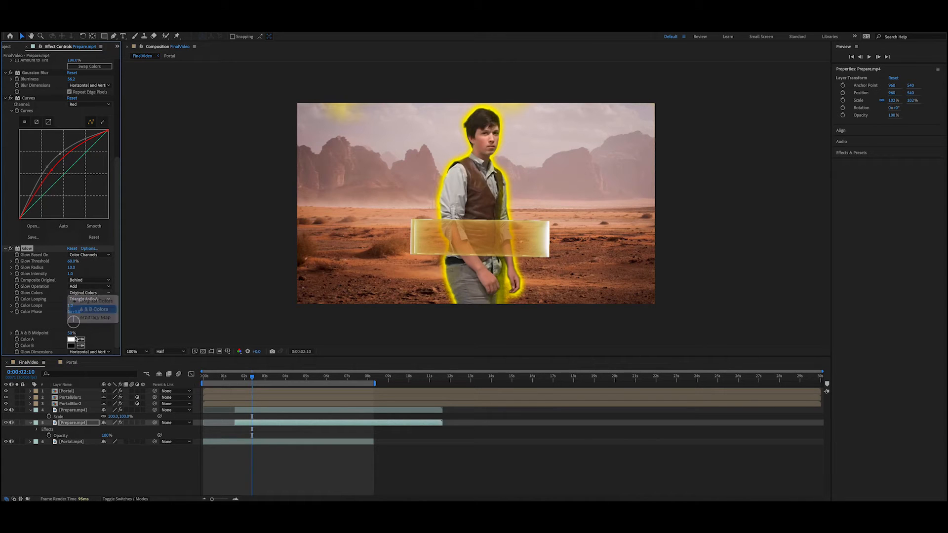
pyautogui.click(71, 340)
pyautogui.click(274, 348)
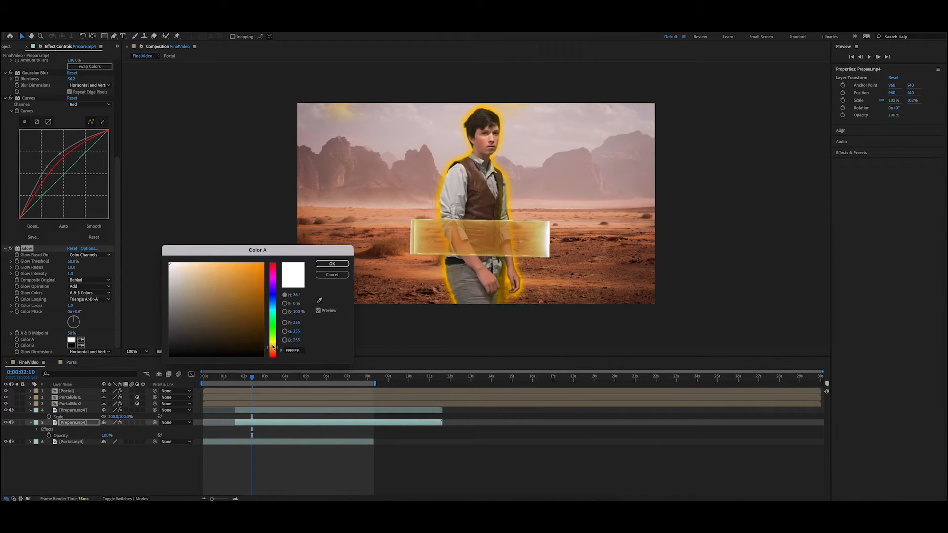
pyautogui.moveTo(253, 292); pyautogui.dragTo(290, 243)
pyautogui.click(332, 264)
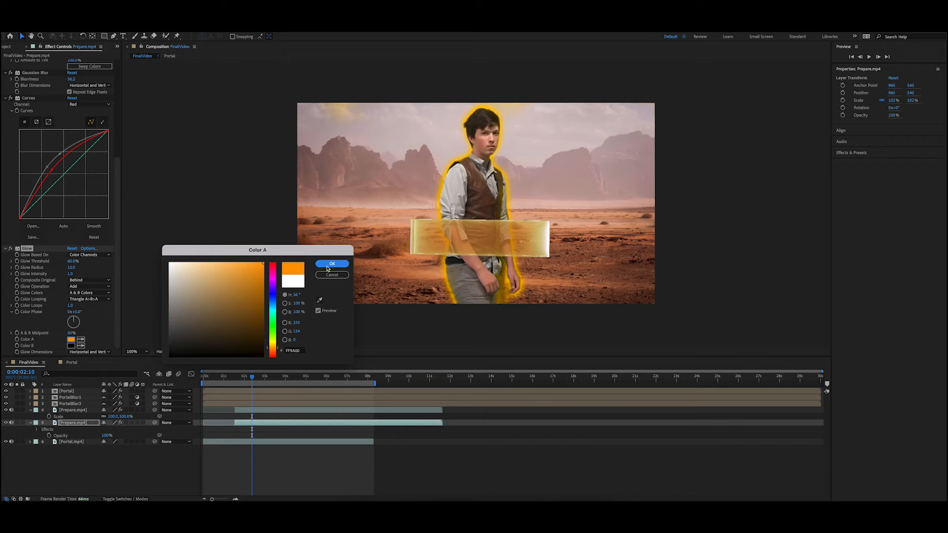
# Step: Set the Glow effect's Color B to orange FF9000
pyautogui.click(71, 346)
pyautogui.click(272, 349)
pyautogui.moveTo(263, 341)
pyautogui.mouseDown()
pyautogui.moveTo(262, 286)
pyautogui.moveTo(217, 293)
pyautogui.mouseUp()
pyautogui.moveTo(271, 284); pyautogui.dragTo(267, 260)
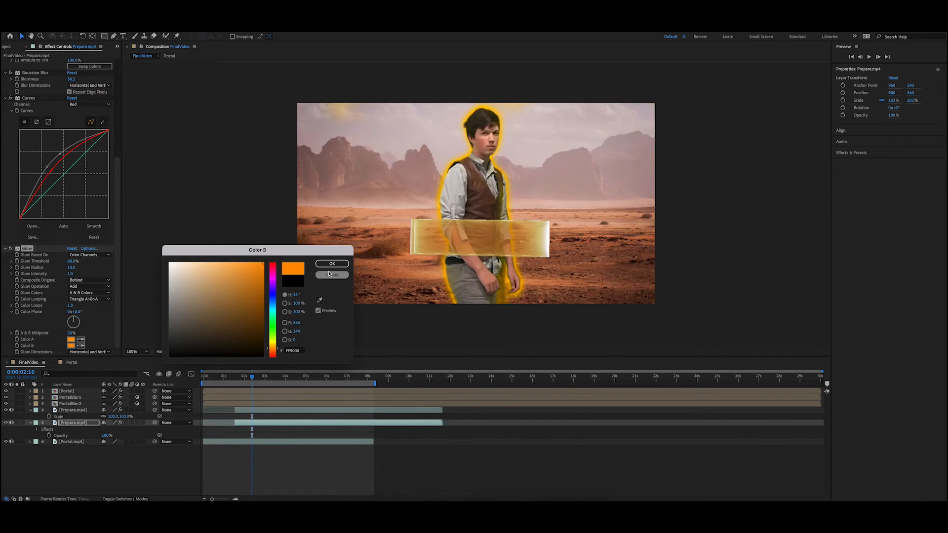
pyautogui.click(343, 265)
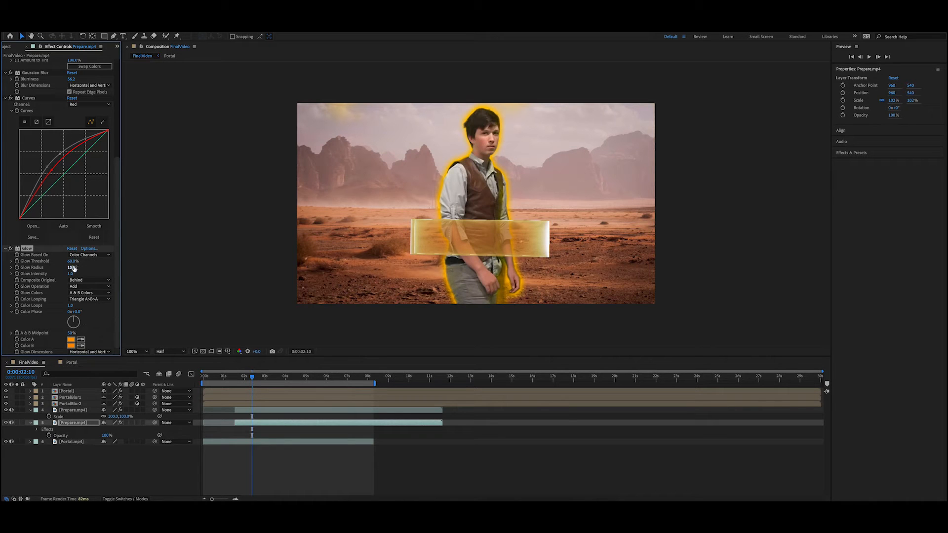
# Step: Lower the Glow Threshold to about 27% and set the lower Prepare.mp4 copy's opacity to 46%
pyautogui.moveTo(72, 261); pyautogui.dragTo(48, 265)
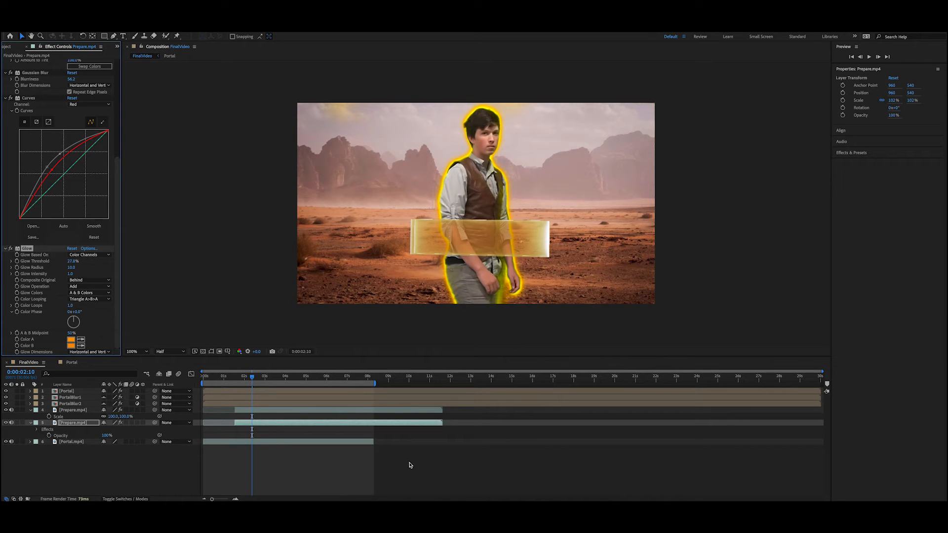
pyautogui.click(86, 453)
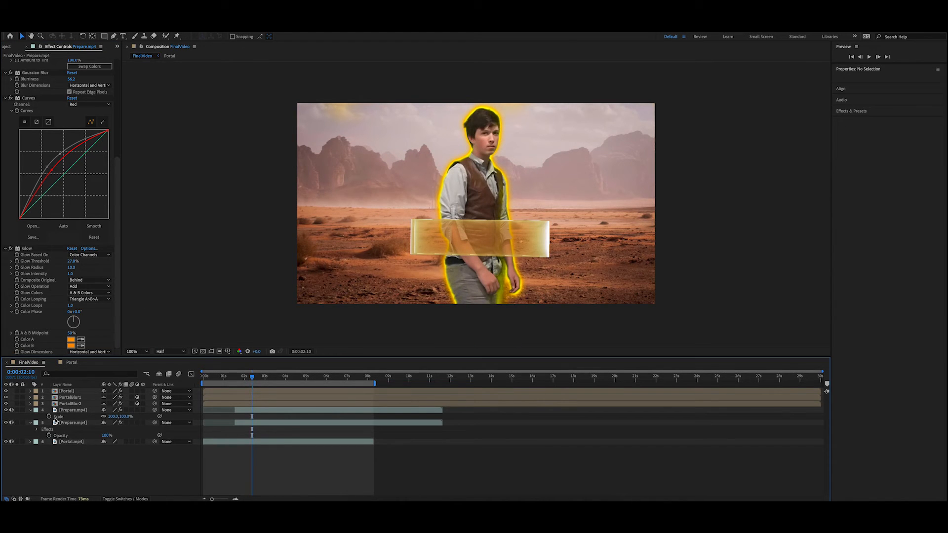
pyautogui.click(67, 423)
pyautogui.moveTo(105, 437); pyautogui.dragTo(85, 435)
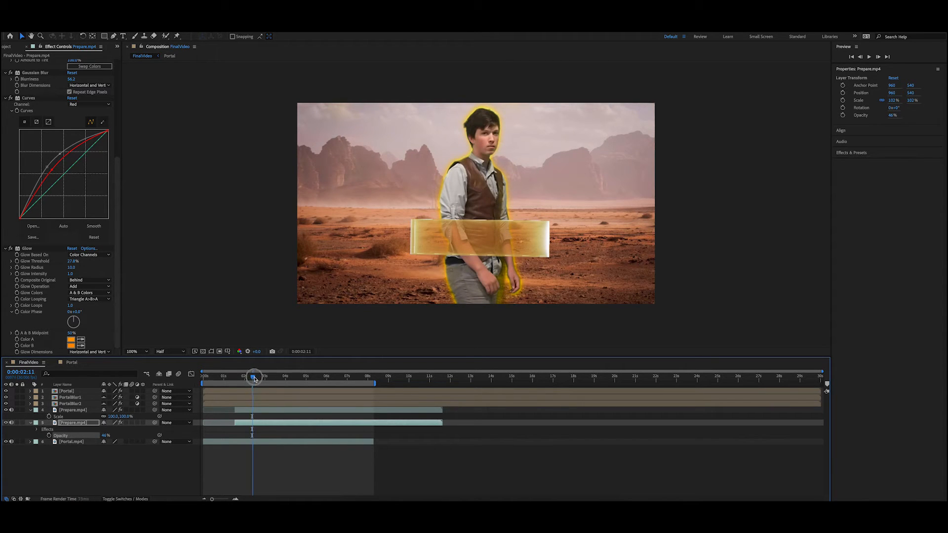
# Step: Keyframe the upper Prepare.mp4 layer's opacity at 0% at 0:00:02:22, once the portal is fully open
pyautogui.moveTo(252, 376)
pyautogui.mouseDown()
pyautogui.moveTo(275, 379)
pyautogui.moveTo(262, 379)
pyautogui.mouseUp()
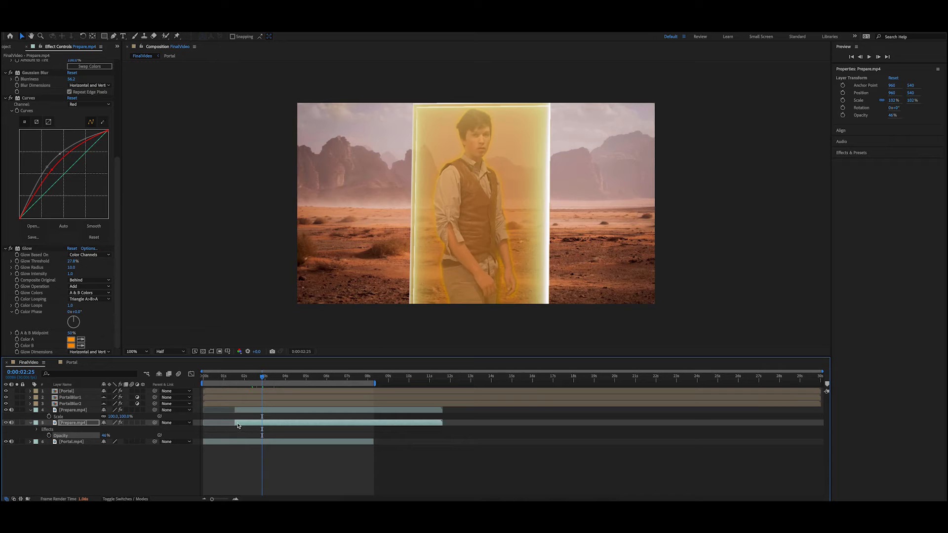
pyautogui.moveTo(236, 423); pyautogui.dragTo(236, 423)
pyautogui.moveTo(262, 379); pyautogui.dragTo(261, 379)
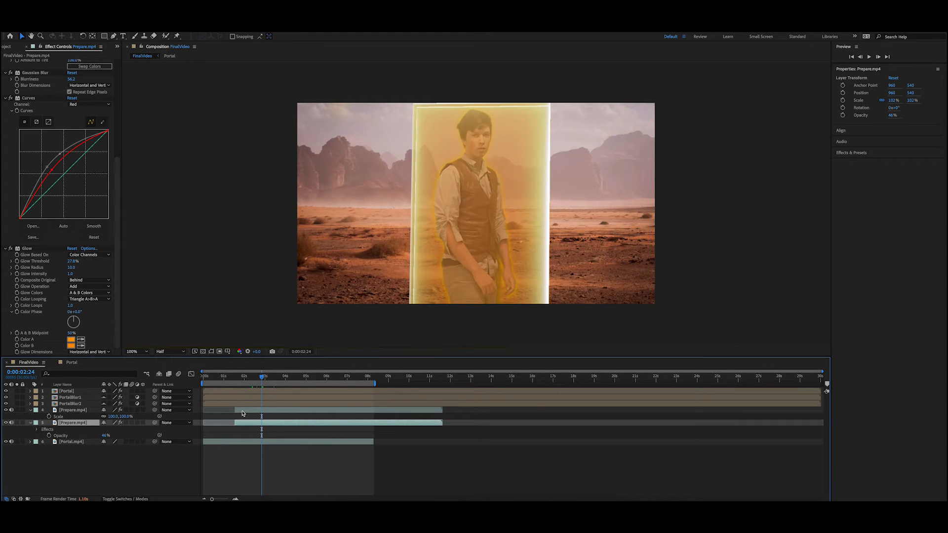
pyautogui.click(253, 413)
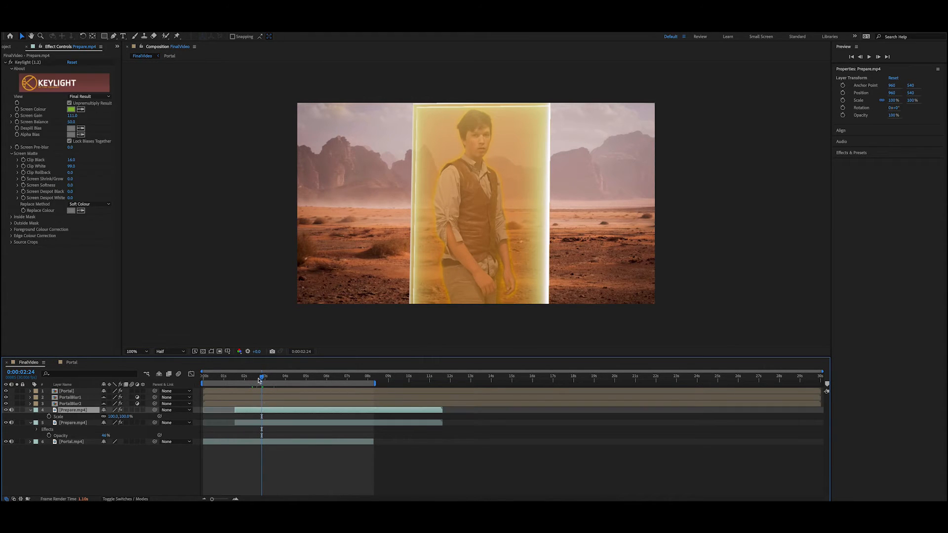
pyautogui.moveTo(261, 378)
pyautogui.mouseDown()
pyautogui.moveTo(236, 386)
pyautogui.moveTo(260, 381)
pyautogui.mouseUp()
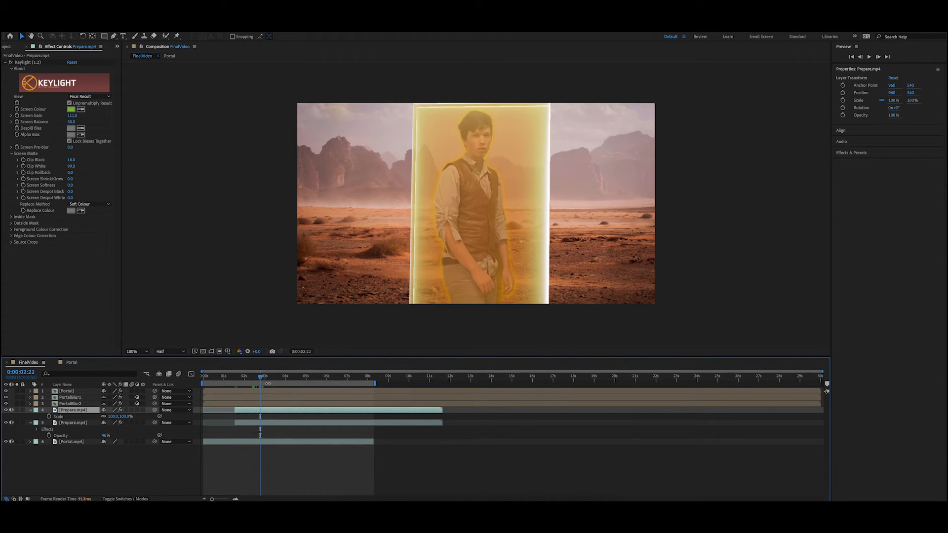
pyautogui.press('t')
pyautogui.click(49, 417)
pyautogui.moveTo(107, 418); pyautogui.dragTo(44, 418)
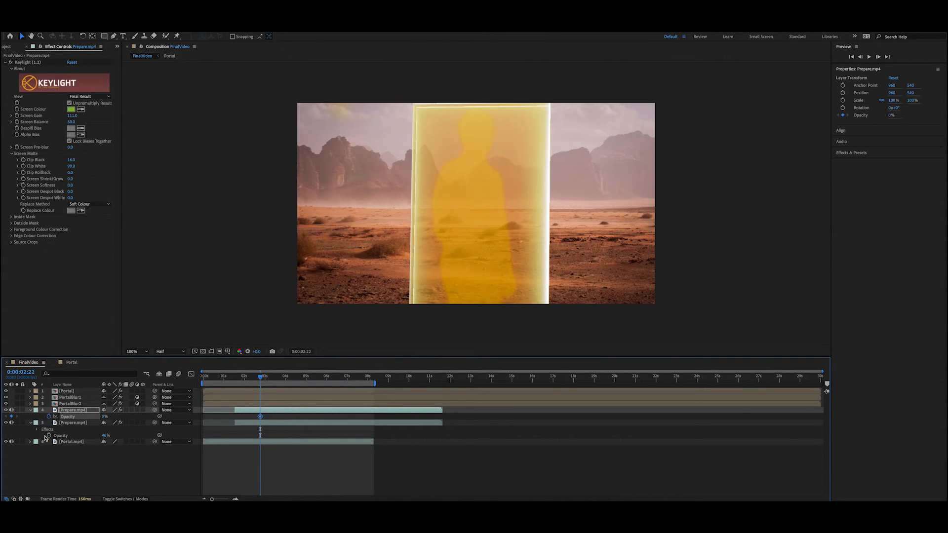
# Step: Keyframe the lower Prepare.mp4 copy's opacity at 0% at 0:00:02:18
pyautogui.moveTo(261, 379); pyautogui.dragTo(257, 376)
pyautogui.click(259, 423)
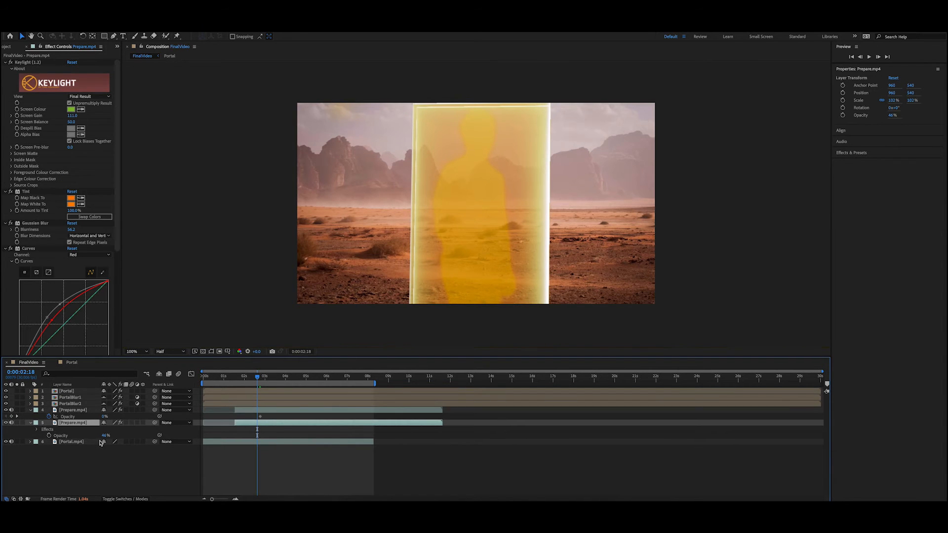
pyautogui.moveTo(105, 436); pyautogui.dragTo(44, 433)
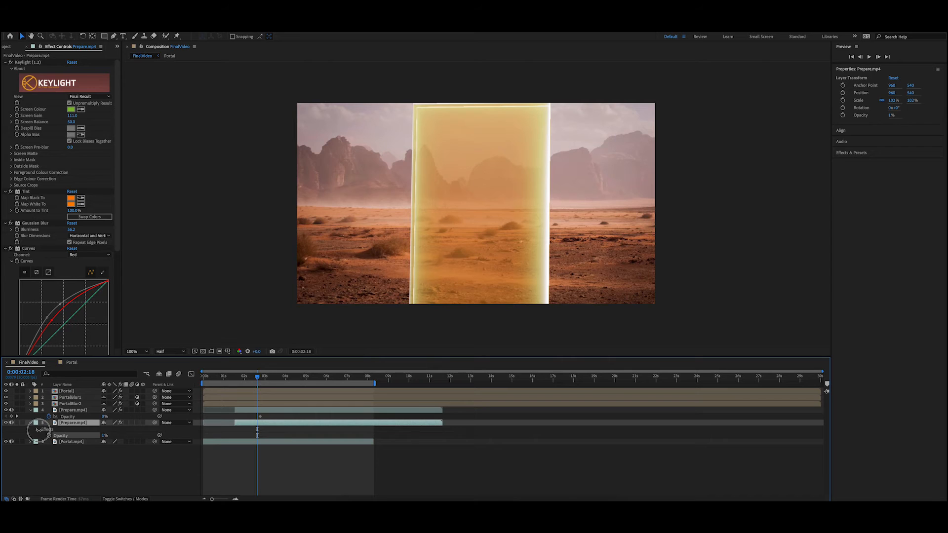
pyautogui.click(48, 436)
# Step: Set the lower Prepare.mp4 copy's opacity to 59% at 0:00:02:22 and scrub the fade-in
pyautogui.moveTo(259, 377); pyautogui.dragTo(262, 378)
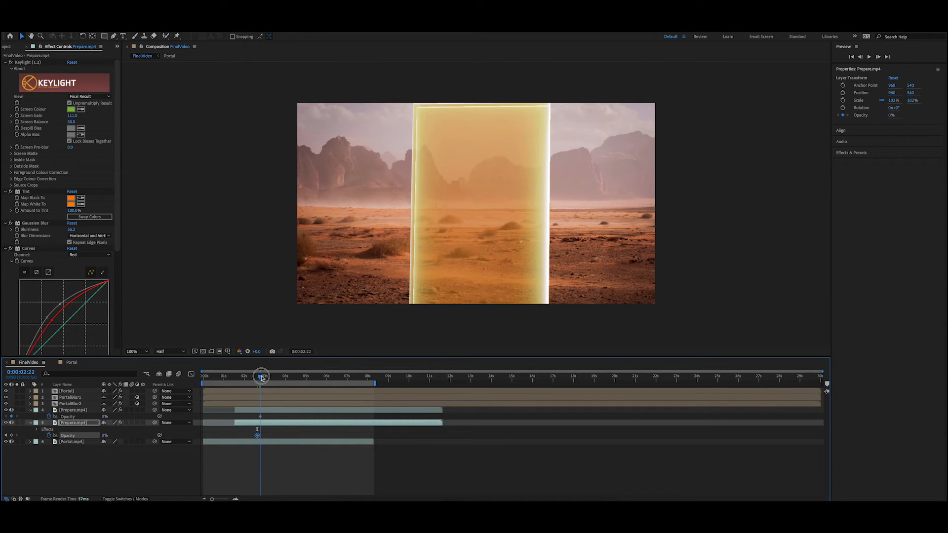
pyautogui.click(229, 474)
pyautogui.moveTo(104, 439); pyautogui.dragTo(133, 439)
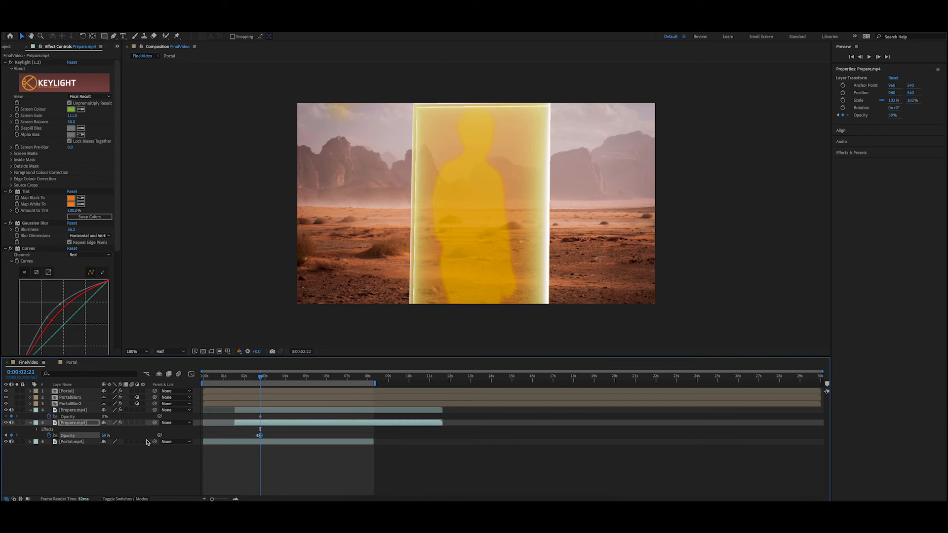
pyautogui.click(260, 377)
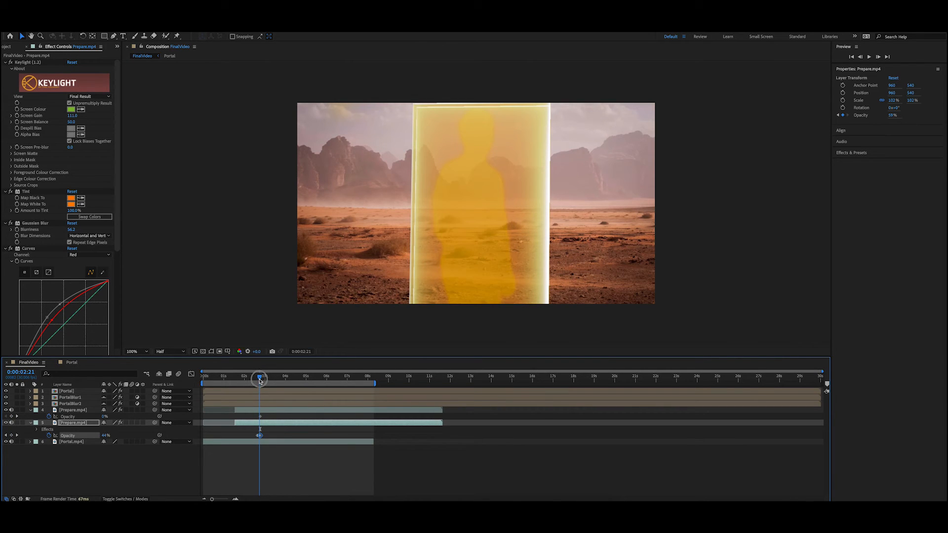
pyautogui.moveTo(261, 381); pyautogui.dragTo(258, 381)
# Step: Set the upper Prepare.mp4 layer's opacity to 99% at 0:00:03:08
pyautogui.moveTo(259, 381); pyautogui.dragTo(270, 380)
pyautogui.click(276, 410)
pyautogui.moveTo(101, 419); pyautogui.dragTo(148, 415)
pyautogui.moveTo(265, 423); pyautogui.dragTo(266, 423)
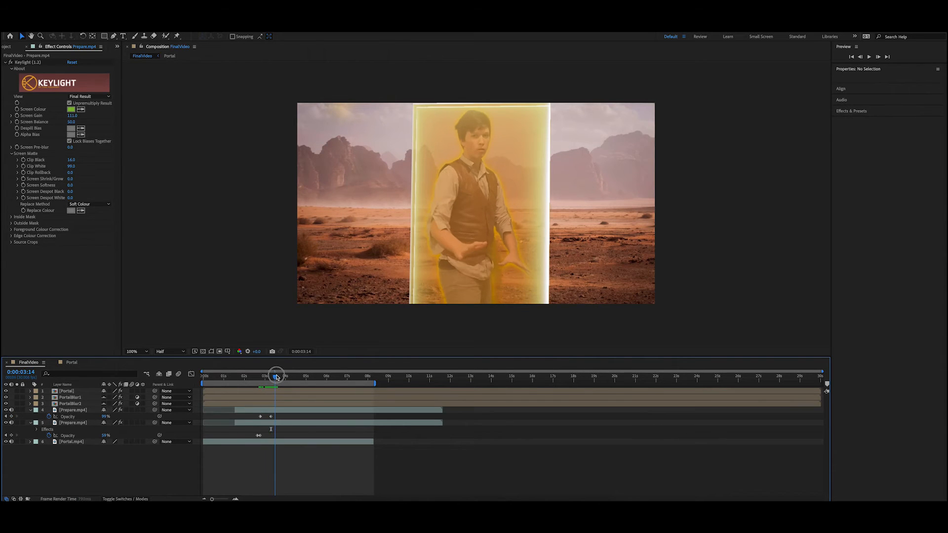
# Step: Move the Portal, PortalBlur1 and PortalBlur2 layers below both Prepare.mp4 layers
pyautogui.moveTo(277, 377); pyautogui.dragTo(276, 378)
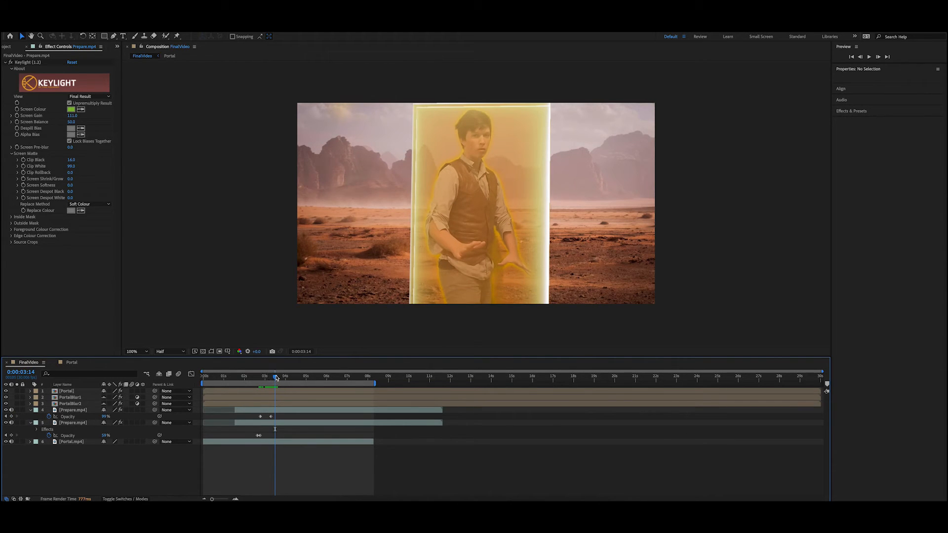
pyautogui.click(89, 392)
pyautogui.keyDown('ctrl'); pyautogui.click(84, 398); pyautogui.keyUp('ctrl')
pyautogui.keyDown('ctrl'); pyautogui.click(83, 404); pyautogui.keyUp('ctrl')
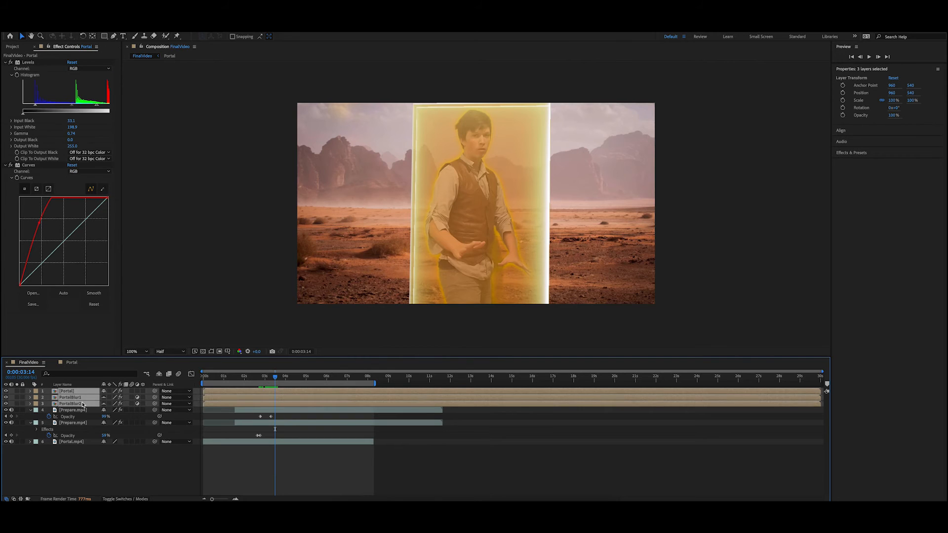
pyautogui.moveTo(83, 404); pyautogui.dragTo(75, 424)
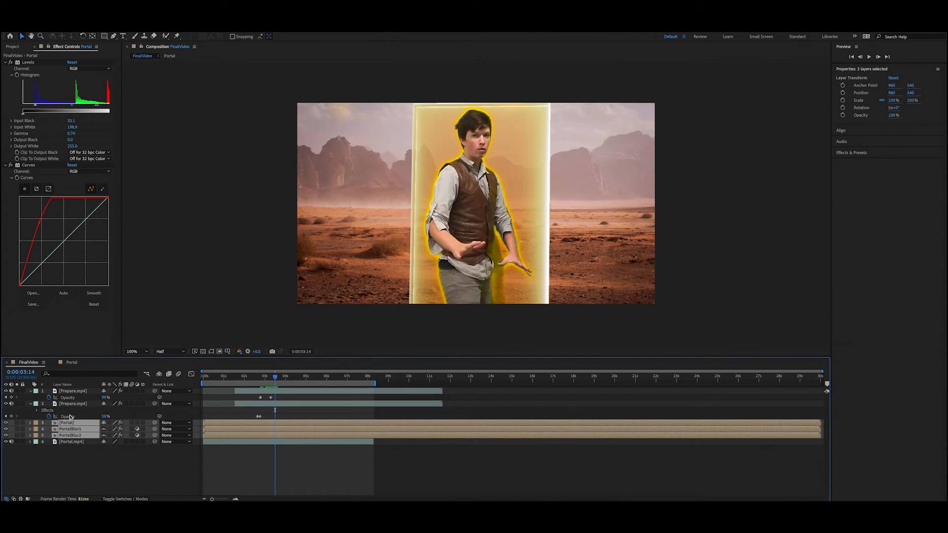
# Step: Change the lower Prepare.mp4 copy's opacity keyframe at 0:00:02:22 to 34%
pyautogui.click(69, 418)
pyautogui.click(77, 405)
pyautogui.keyDown('shift'); pyautogui.click(78, 397); pyautogui.keyUp('shift')
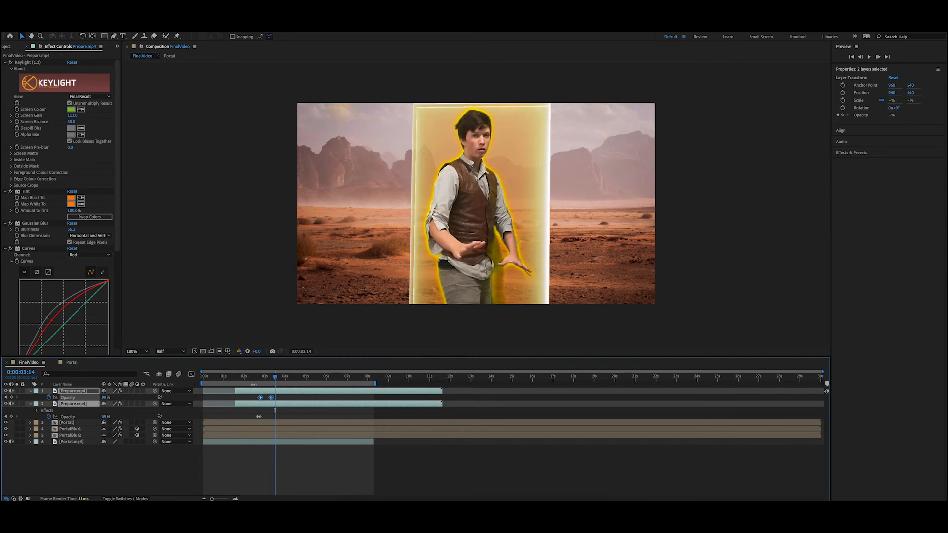
pyautogui.moveTo(275, 378)
pyautogui.mouseDown()
pyautogui.moveTo(250, 381)
pyautogui.moveTo(278, 380)
pyautogui.moveTo(261, 385)
pyautogui.mouseUp()
pyautogui.click(260, 417)
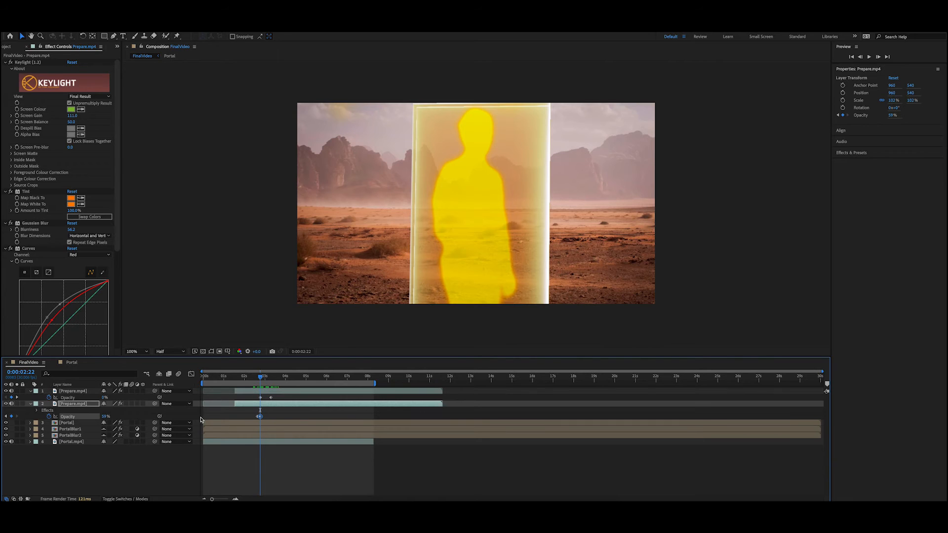
pyautogui.moveTo(105, 417); pyautogui.dragTo(93, 419)
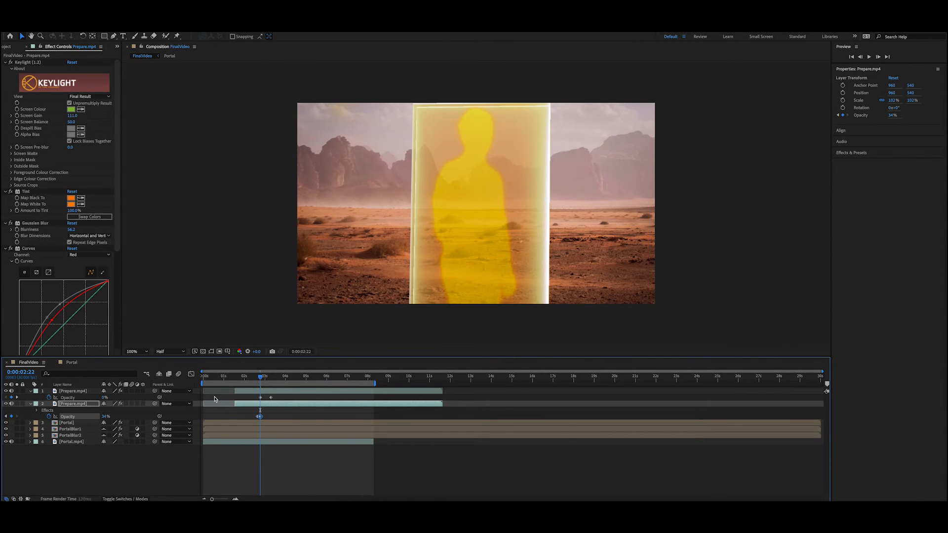
# Step: Set the lower Prepare.mp4 copy's opacity to 0% at 0:00:03:18
pyautogui.moveTo(258, 378); pyautogui.dragTo(271, 376)
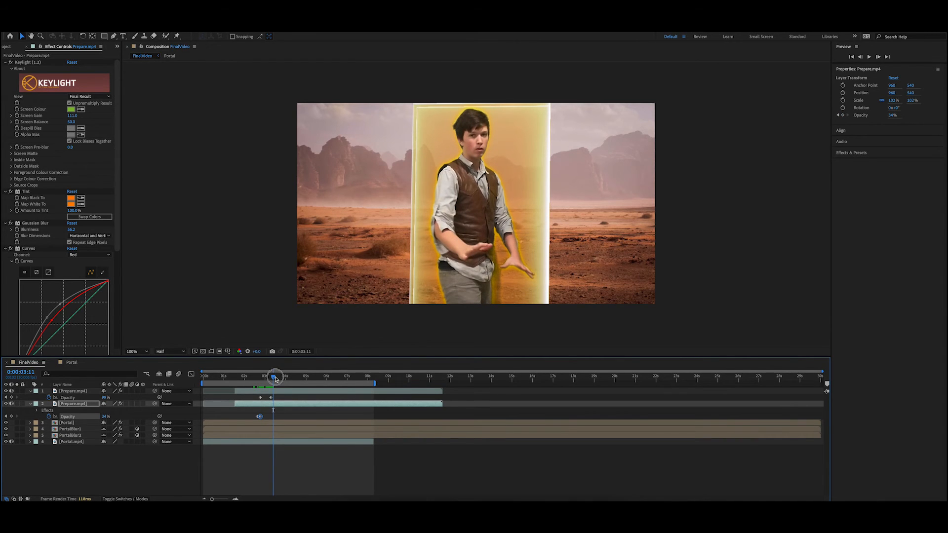
pyautogui.moveTo(276, 379); pyautogui.dragTo(278, 377)
pyautogui.moveTo(104, 418); pyautogui.dragTo(68, 419)
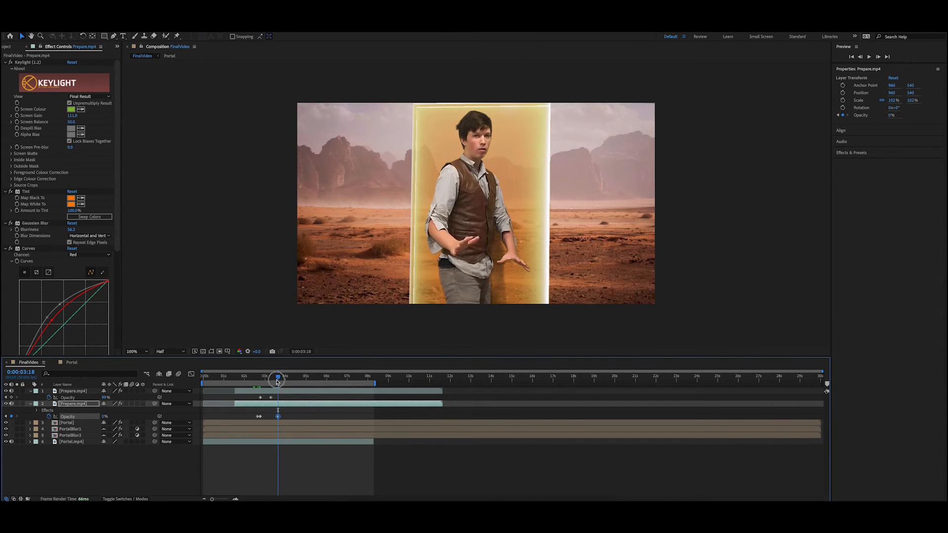
# Step: Play back the actor's fade-in from 0:00:02:14
pyautogui.moveTo(277, 382); pyautogui.dragTo(254, 378)
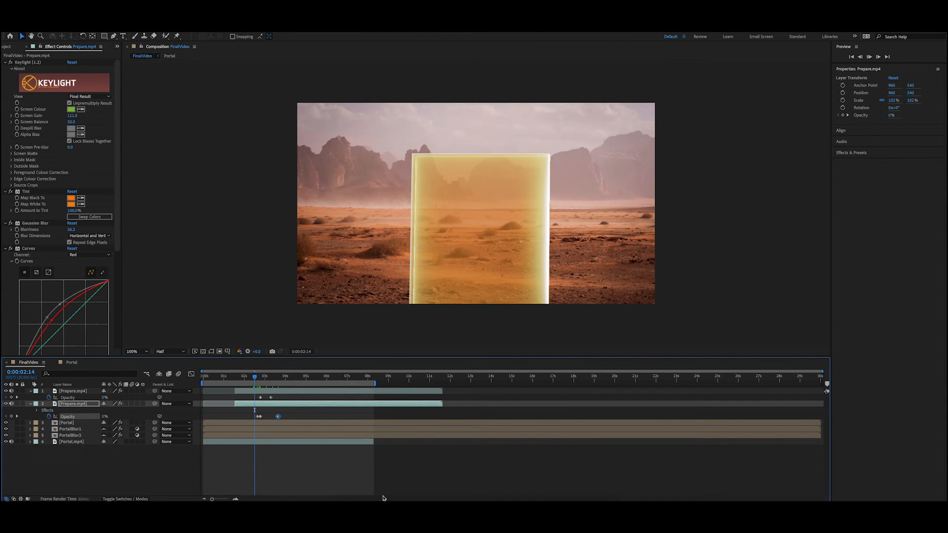
pyautogui.press('space')
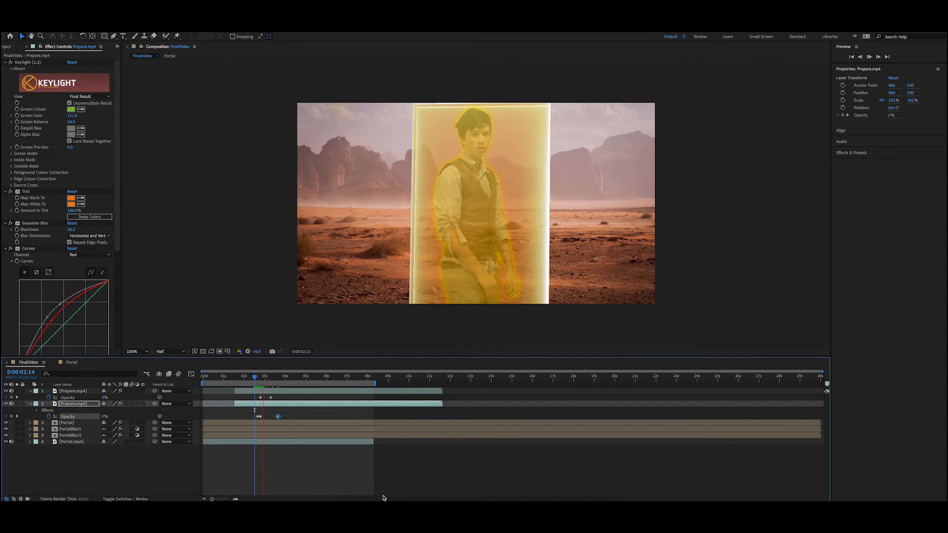
pyautogui.press('space')
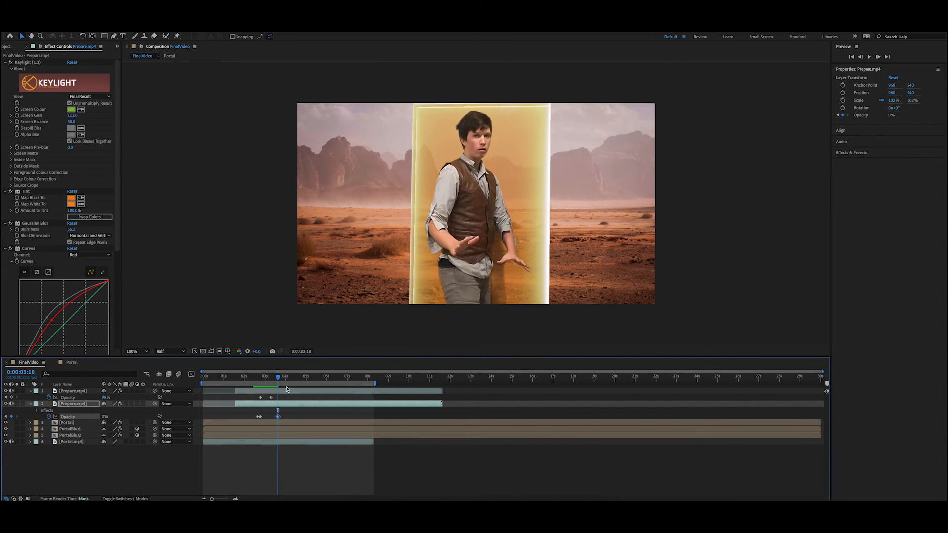
# Step: Open the Portal composition from FinalVideo and add a Scale keyframe to the Front Orange layer at 0;00;04;21
pyautogui.moveTo(278, 381); pyautogui.dragTo(300, 377)
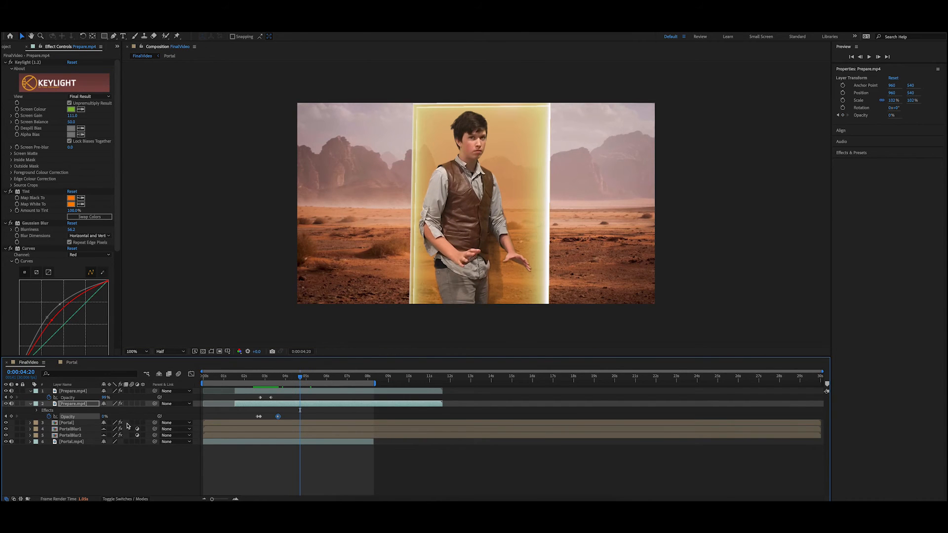
pyautogui.doubleClick(87, 425)
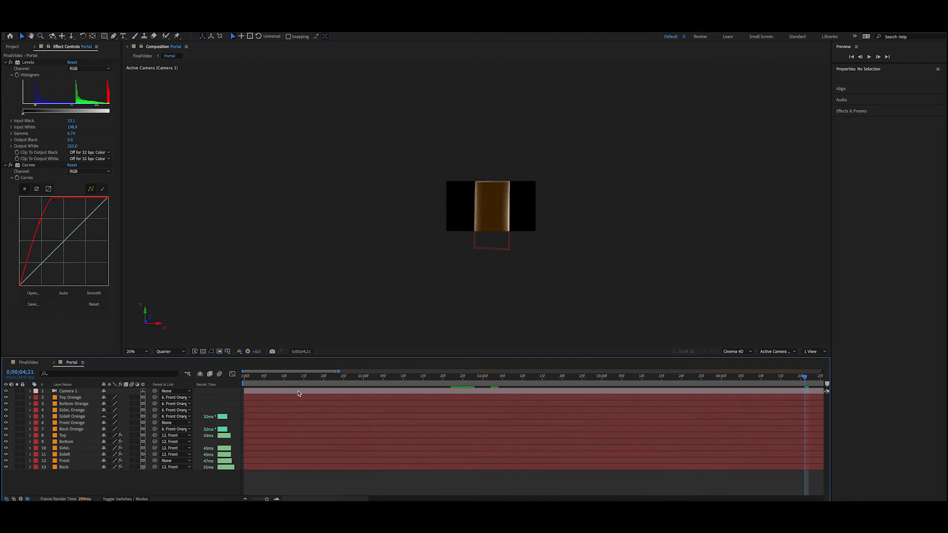
pyautogui.click(75, 424)
pyautogui.press('u')
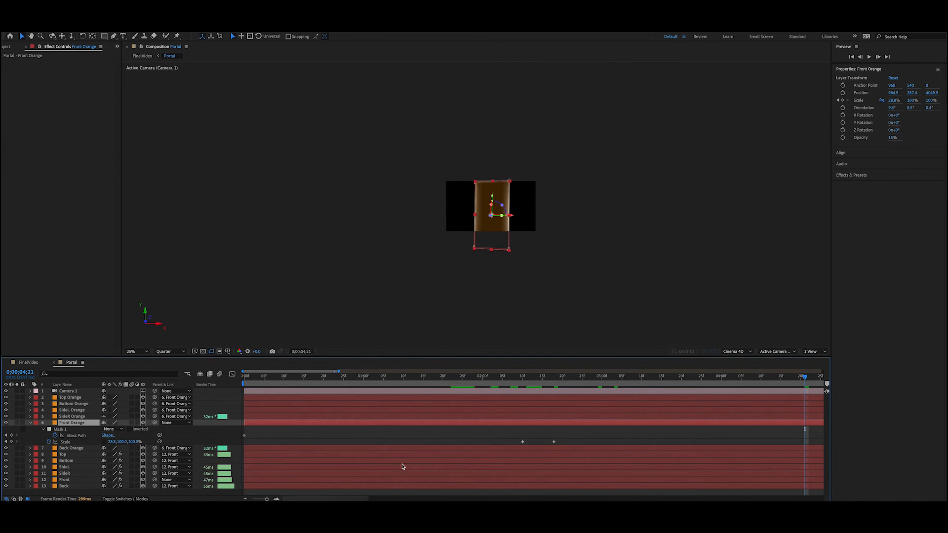
pyautogui.moveTo(800, 379)
pyautogui.mouseDown()
pyautogui.moveTo(614, 381)
pyautogui.moveTo(807, 394)
pyautogui.mouseUp()
pyautogui.moveTo(354, 499); pyautogui.dragTo(400, 499)
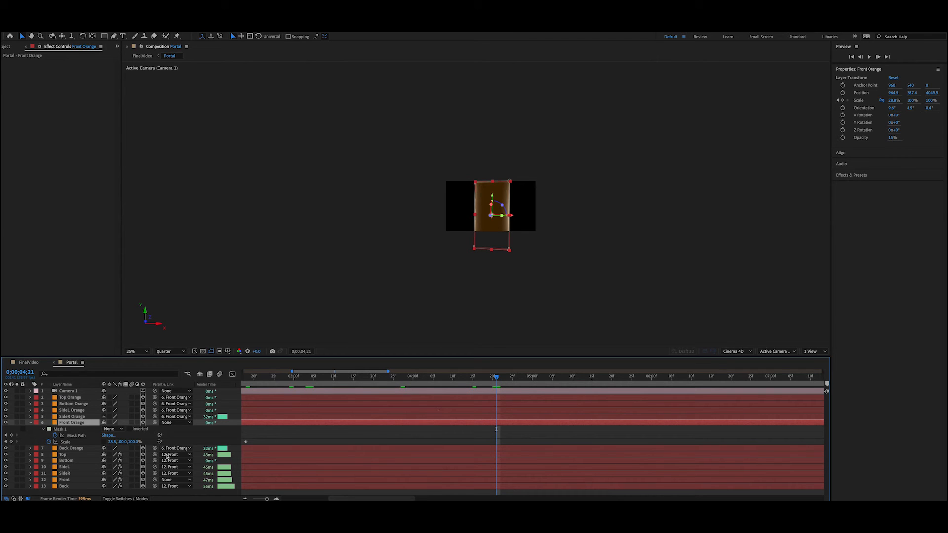
pyautogui.click(12, 442)
# Step: Try squashing the Front Orange layer to 9% vertical Scale at 0;00;05;07, and undo the change
pyautogui.moveTo(497, 380); pyautogui.dragTo(560, 389)
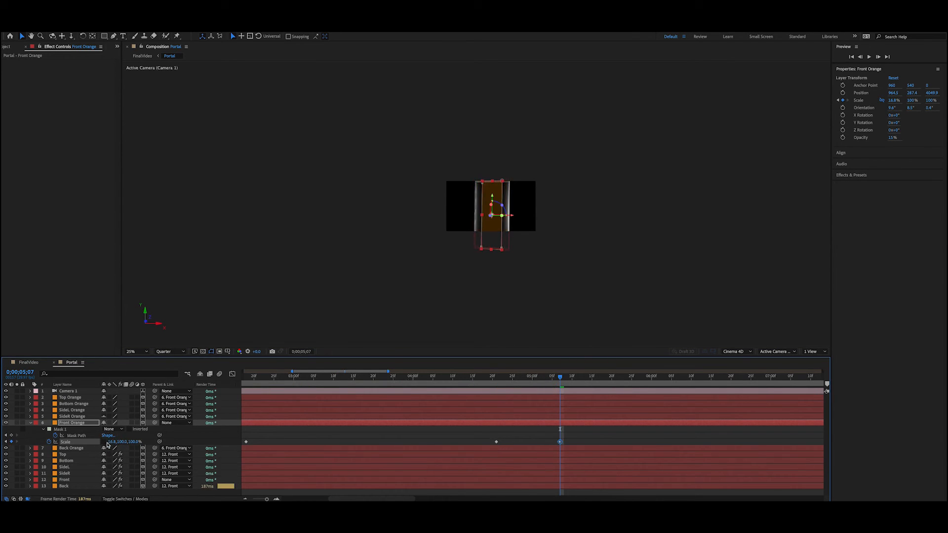
pyautogui.moveTo(122, 442); pyautogui.dragTo(95, 442)
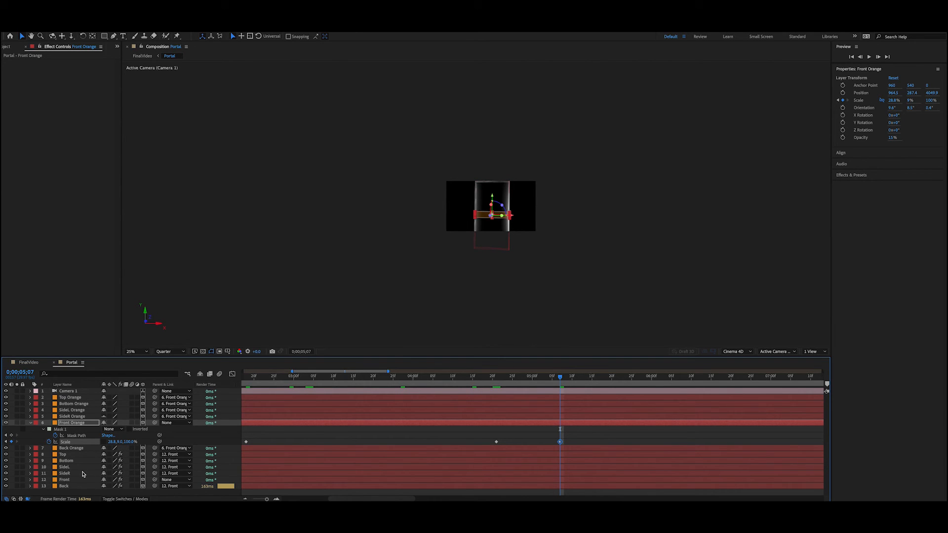
pyautogui.click(525, 219)
pyautogui.scroll(3, 526, 220)
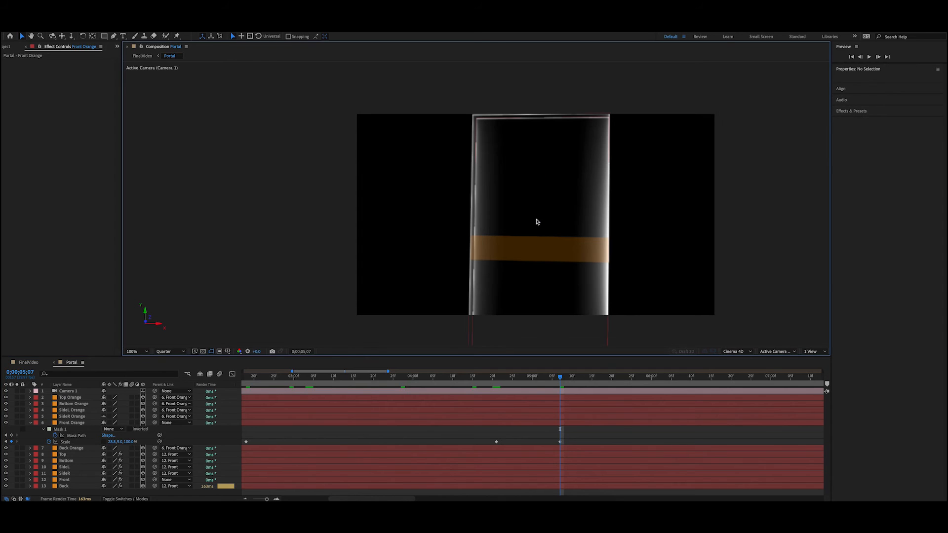
pyautogui.hotkey('ctrl', 'z')
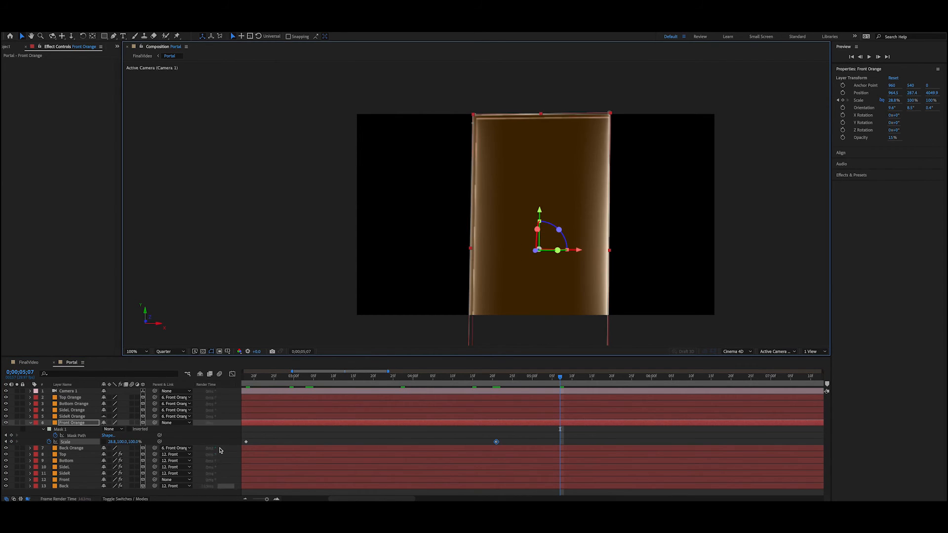
# Step: Collapse the Front Orange layer's properties and add a Scale keyframe to the Front layer at 0;00;05;07
pyautogui.click(85, 425)
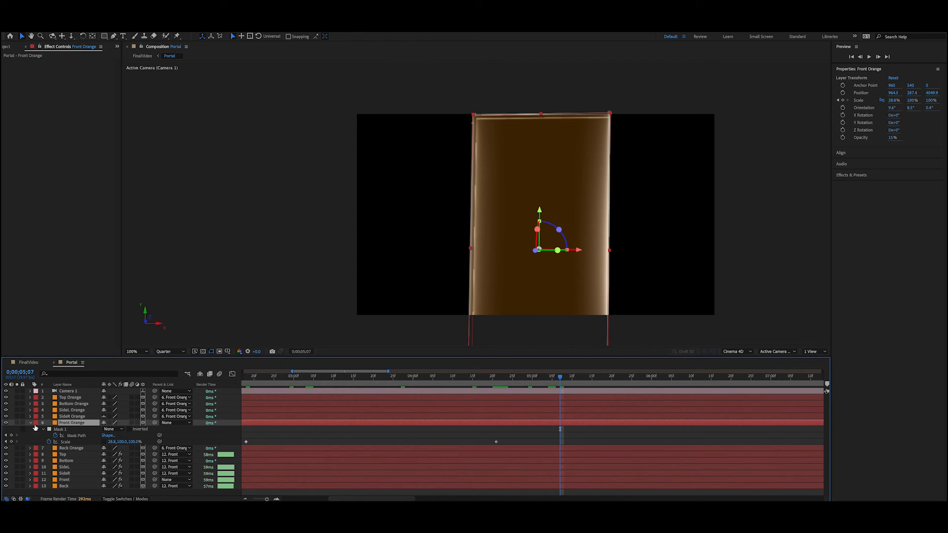
pyautogui.click(29, 423)
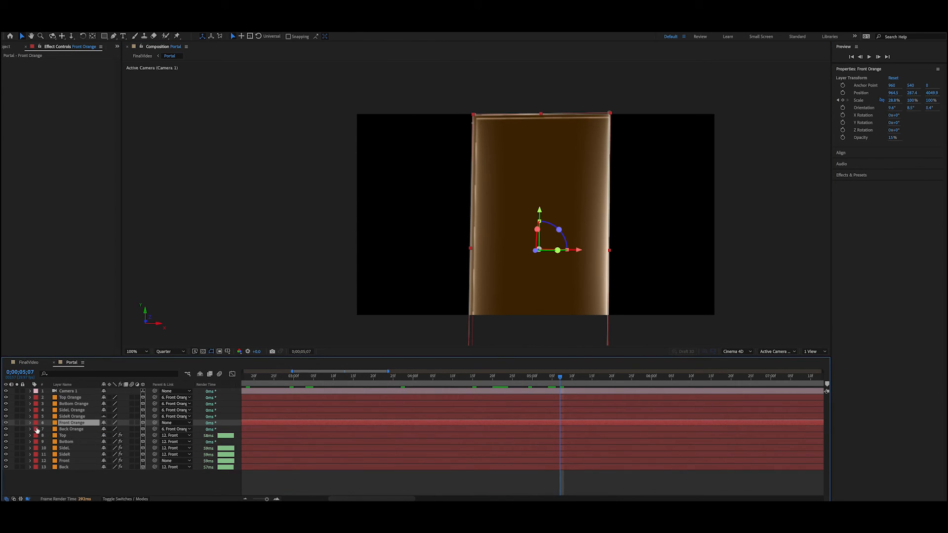
pyautogui.click(74, 455)
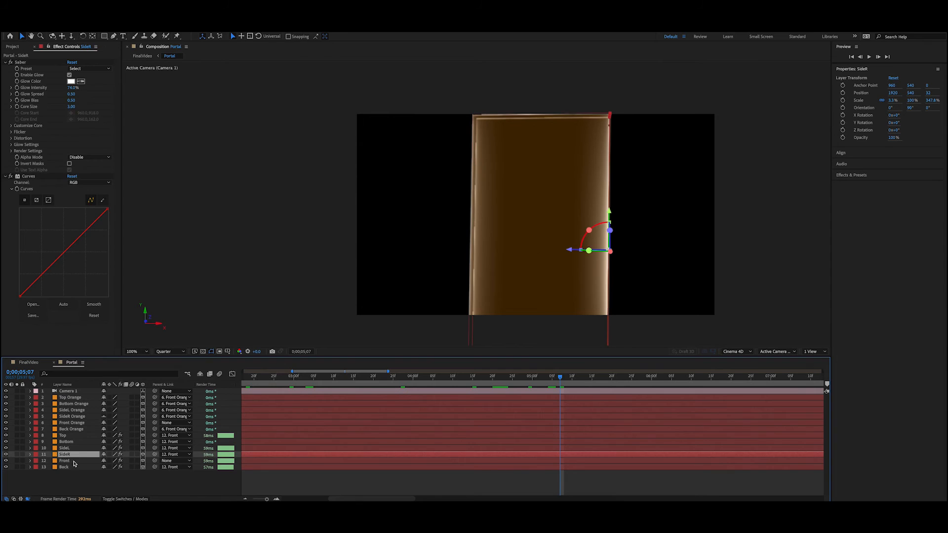
pyautogui.click(74, 461)
pyautogui.click(30, 461)
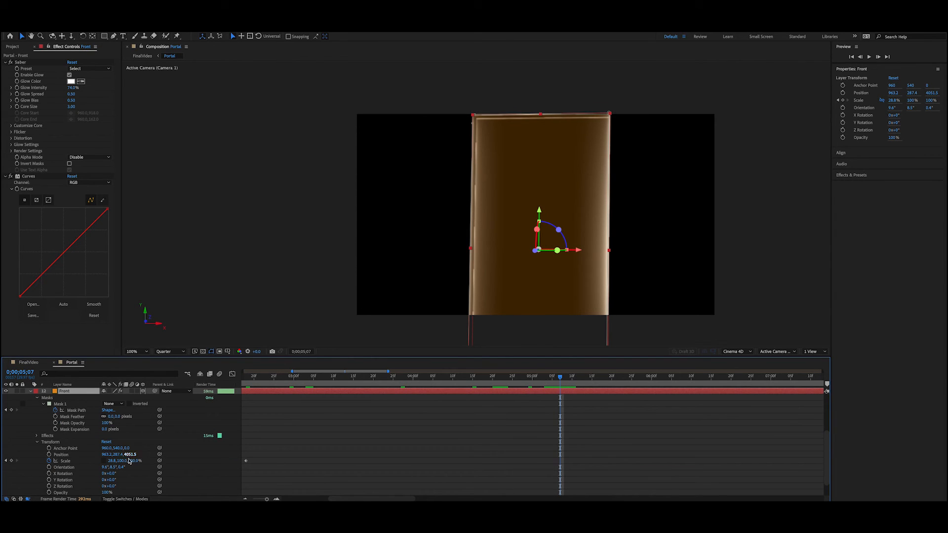
pyautogui.scroll(-1, 707, 473)
pyautogui.scroll(4, 708, 451)
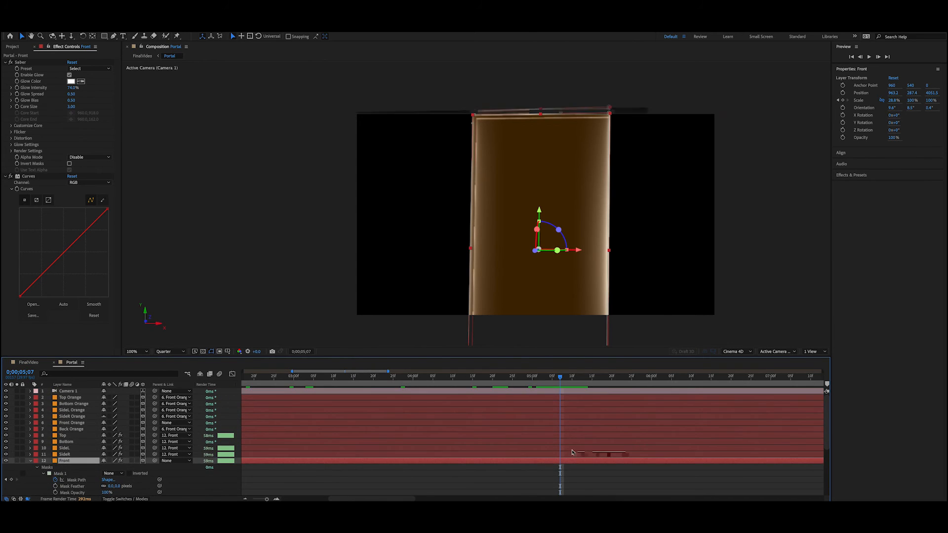
pyautogui.scroll(-3, 487, 451)
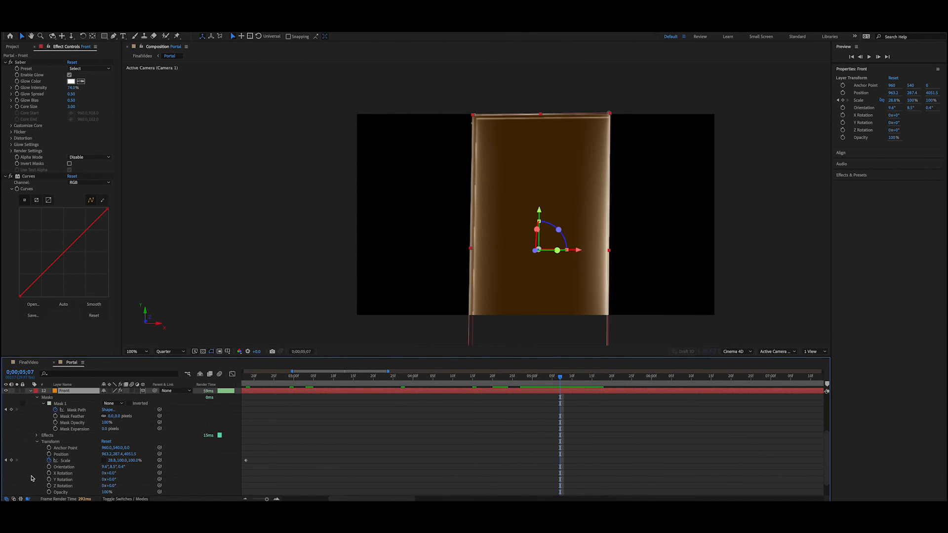
pyautogui.click(11, 460)
# Step: Set the Front layer's vertical Scale to 4% at 0;00;05;13
pyautogui.moveTo(562, 379); pyautogui.dragTo(584, 378)
pyautogui.moveTo(112, 462); pyautogui.dragTo(88, 461)
pyautogui.press('z')
pyautogui.hotkey('ctrl', 'z')
pyautogui.press('v')
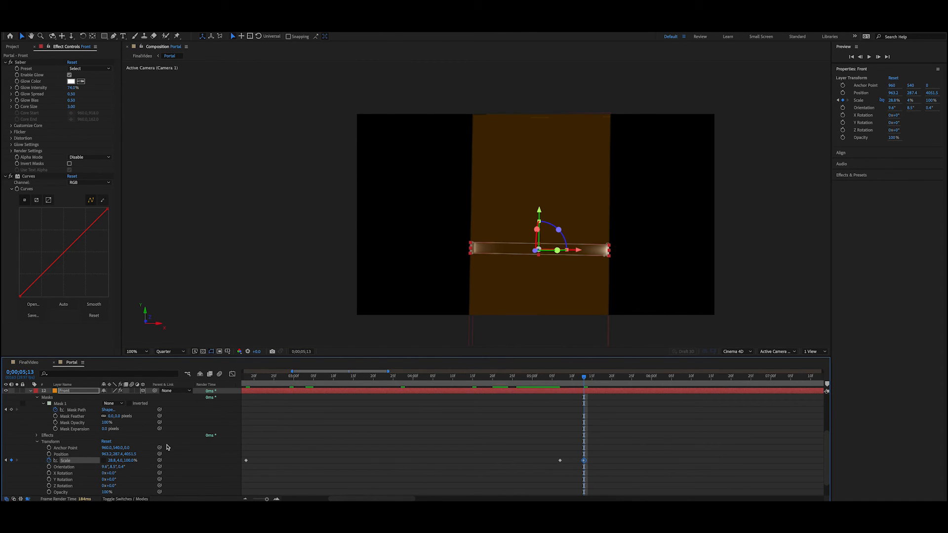
# Step: Set the Front Orange layer's vertical Scale to 4% at 0;00;05;13
pyautogui.scroll(5, 167, 447)
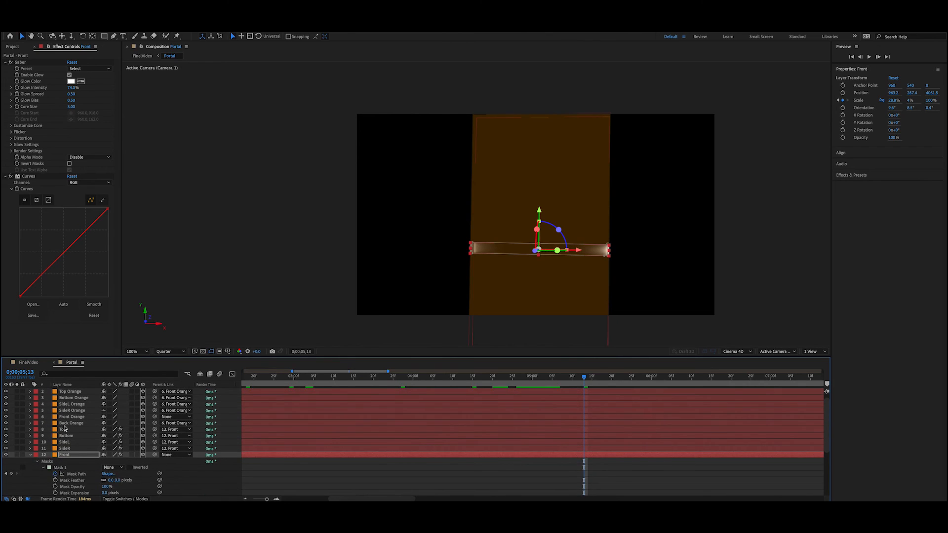
pyautogui.scroll(1, 64, 429)
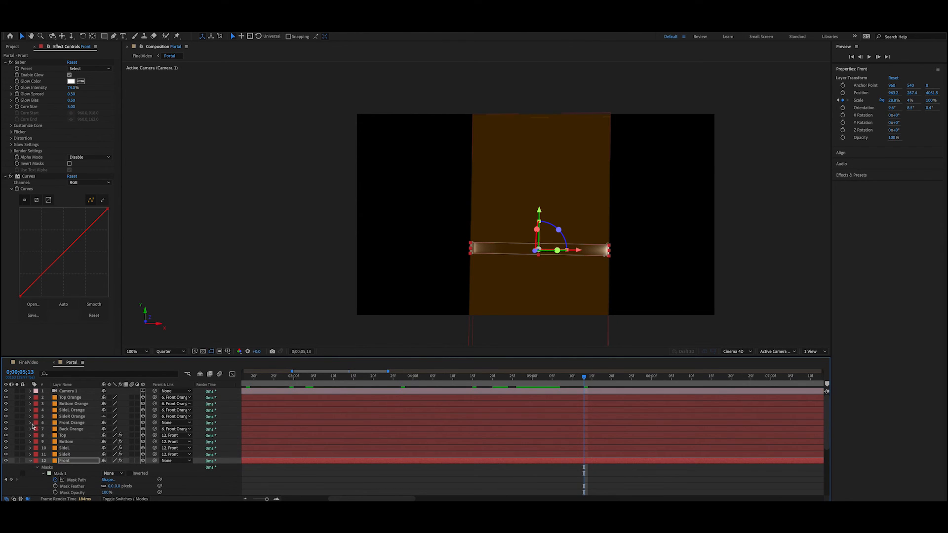
pyautogui.click(31, 424)
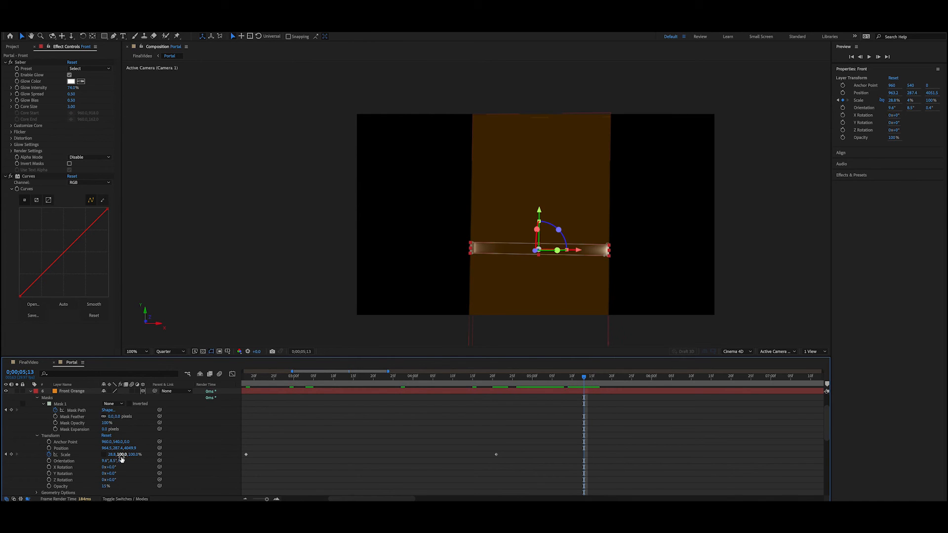
pyautogui.moveTo(122, 459)
pyautogui.mouseDown()
pyautogui.moveTo(95, 451)
pyautogui.moveTo(120, 456)
pyautogui.mouseUp()
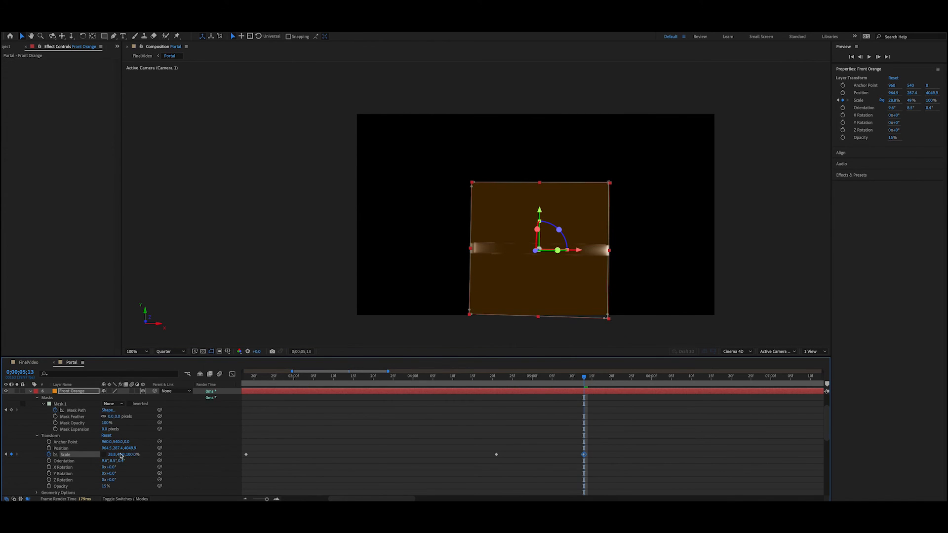
pyautogui.click(121, 455)
pyautogui.write('4')
pyautogui.click(381, 420)
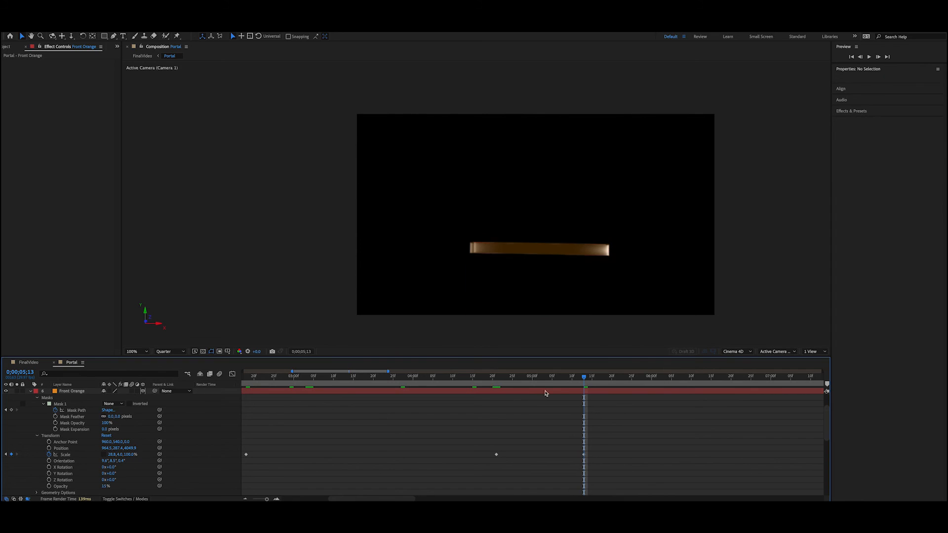
# Step: Move the Front Orange layer's Scale keyframe from 0;00;04;21 to 0;00;05;09
pyautogui.moveTo(577, 378); pyautogui.dragTo(498, 401)
pyautogui.scroll(-10, 530, 427)
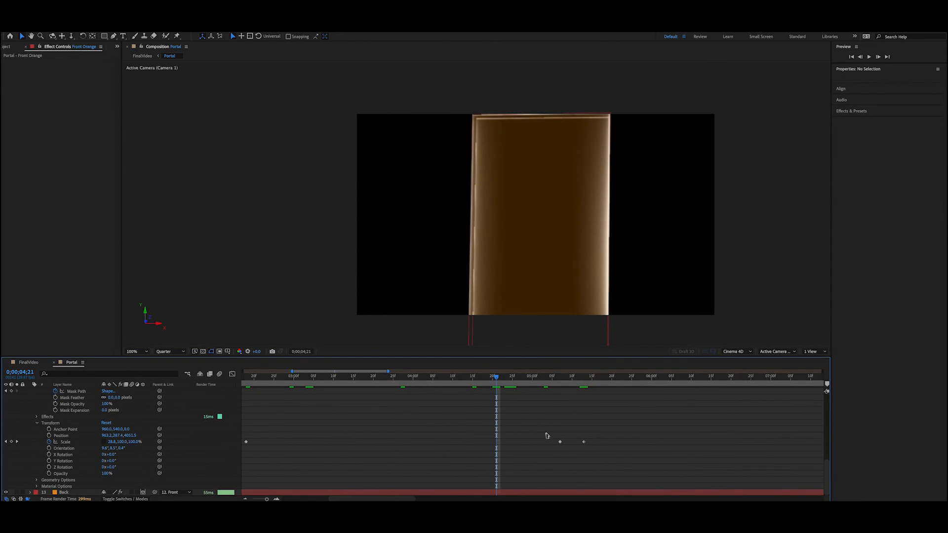
pyautogui.scroll(8, 548, 446)
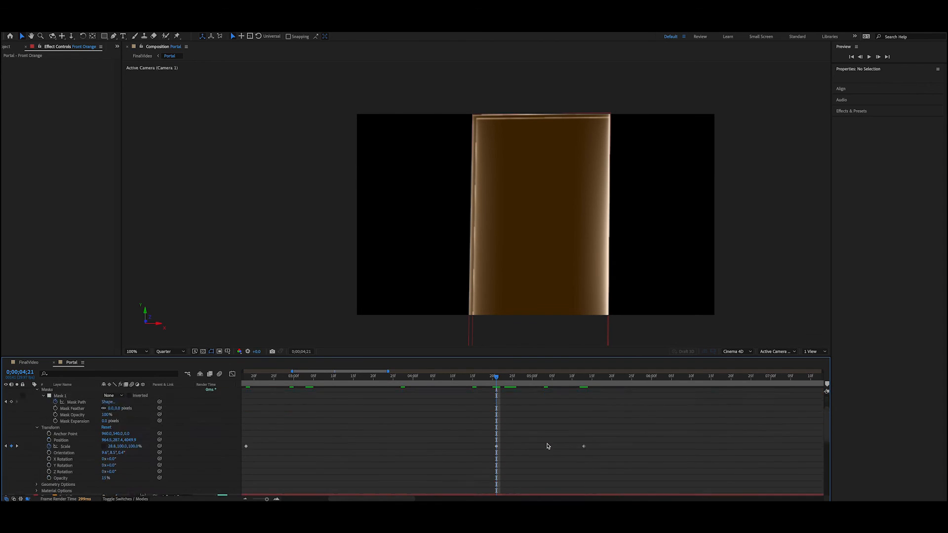
pyautogui.click(497, 435)
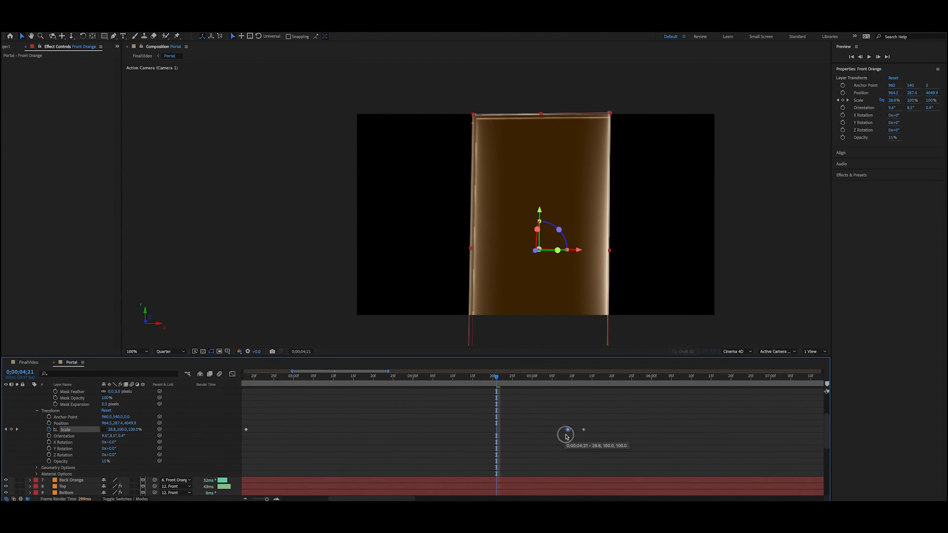
pyautogui.scroll(-4, 568, 437)
pyautogui.scroll(-3, 568, 439)
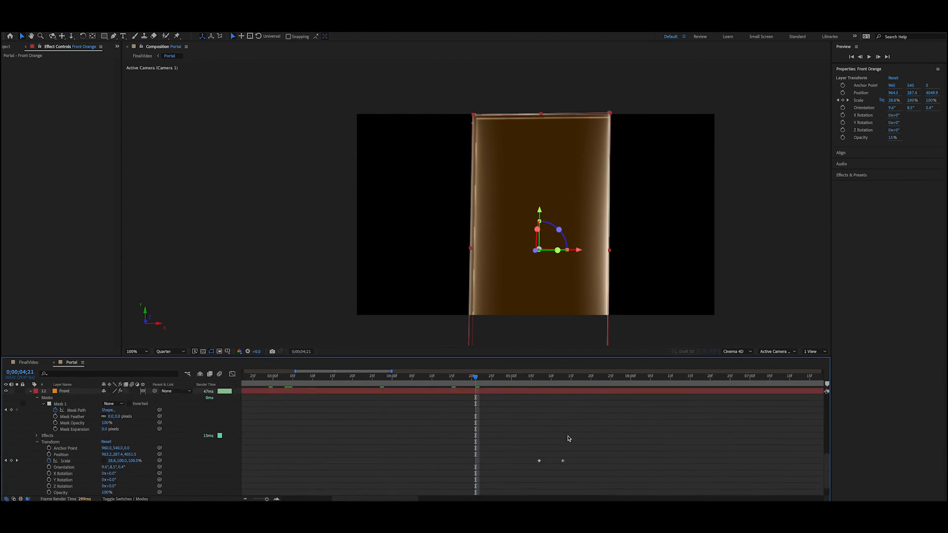
pyautogui.scroll(5, 569, 440)
pyautogui.scroll(5, 568, 440)
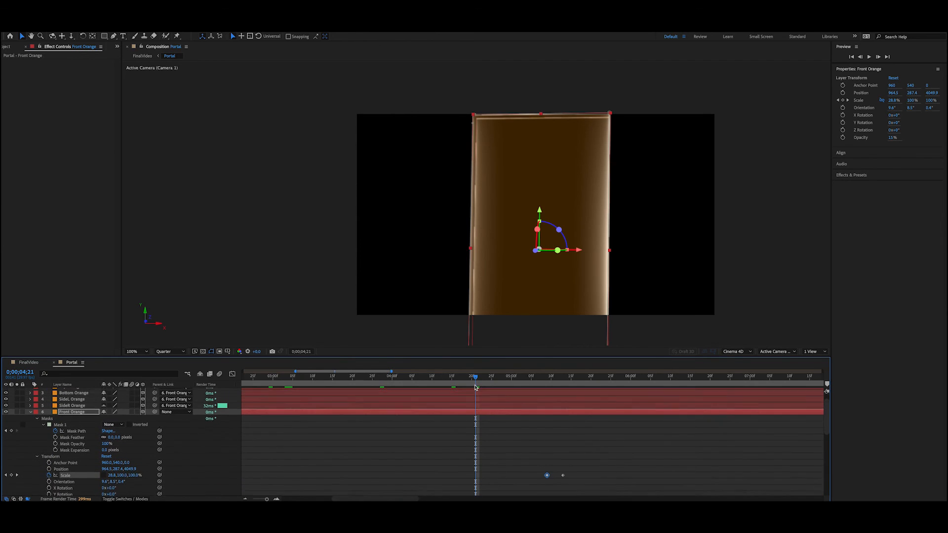
# Step: Align the Front layer's 100% closing Scale keyframe with Front Orange's at 0;00;05;09 and check the portal's collapse
pyautogui.moveTo(476, 378); pyautogui.dragTo(548, 396)
pyautogui.scroll(-3, 586, 434)
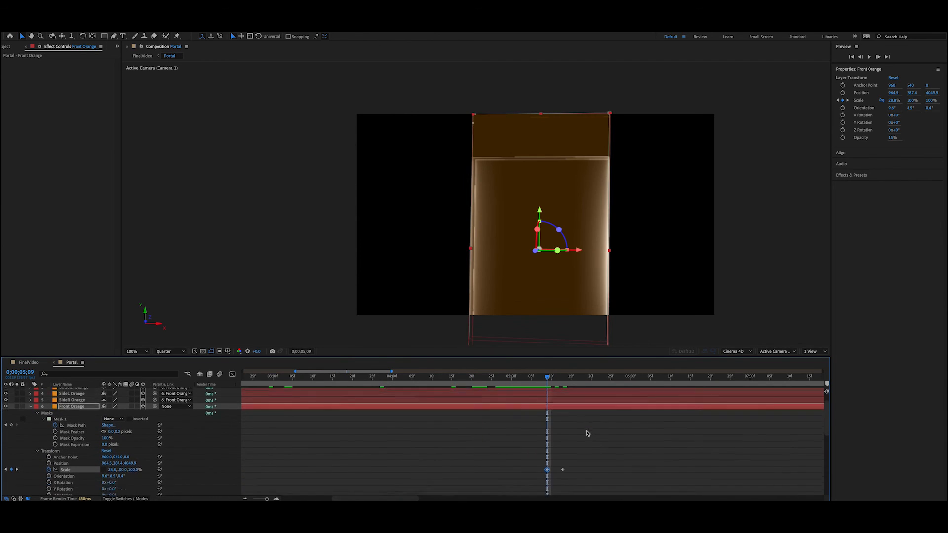
pyautogui.moveTo(541, 443)
pyautogui.mouseDown()
pyautogui.moveTo(556, 443)
pyautogui.moveTo(546, 457)
pyautogui.mouseUp()
pyautogui.scroll(1, 561, 443)
pyautogui.click(569, 450)
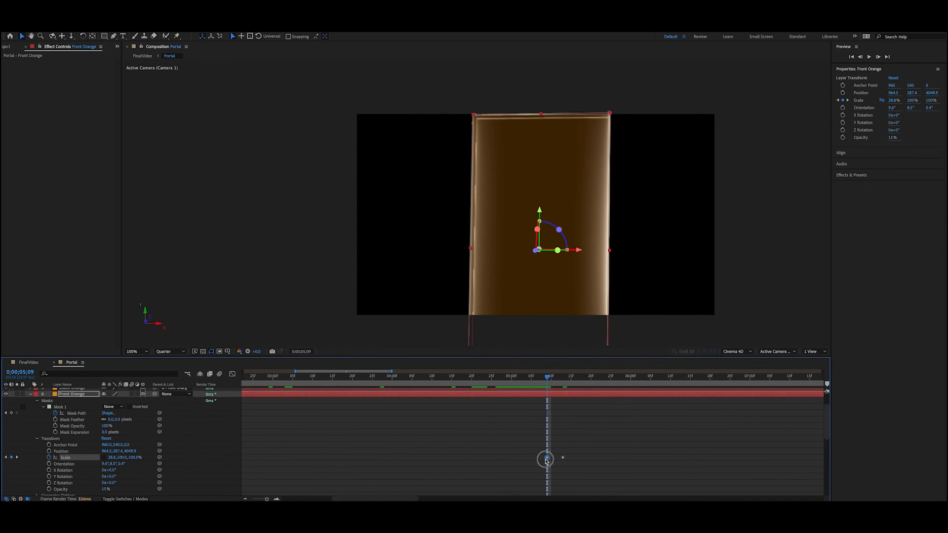
pyautogui.moveTo(548, 379); pyautogui.dragTo(563, 378)
# Step: In FinalVideo, trim the ends of the Portal, PortalBlur1 and PortalBlur2 layers to 0:00:05:16
pyautogui.click(28, 363)
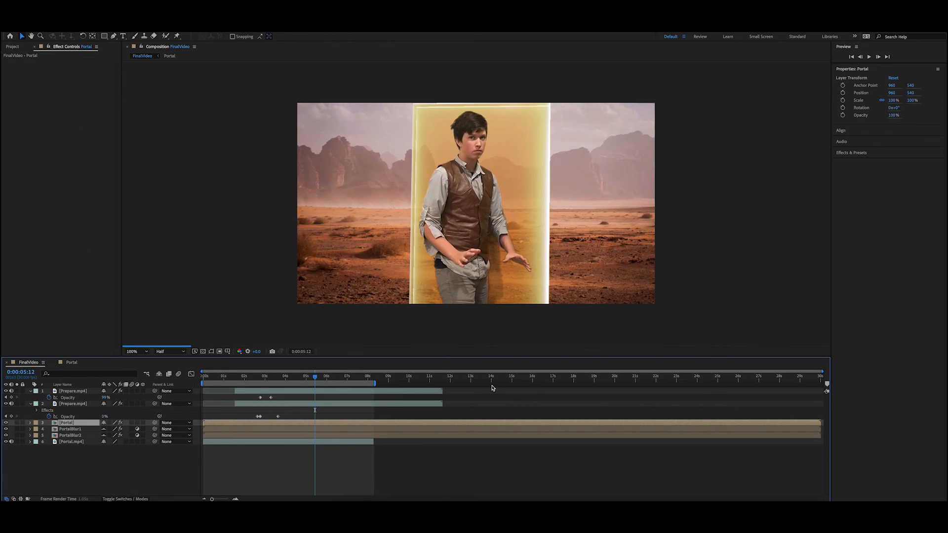
pyautogui.click(316, 377)
pyautogui.moveTo(316, 378); pyautogui.dragTo(319, 378)
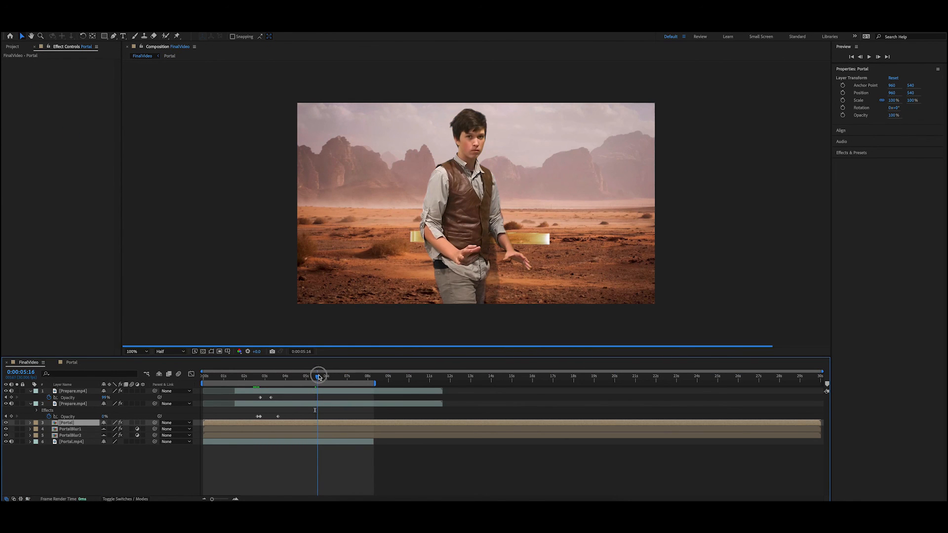
pyautogui.click(61, 430)
pyautogui.click(322, 423)
pyautogui.keyDown('shift'); pyautogui.click(323, 436); pyautogui.keyUp('shift')
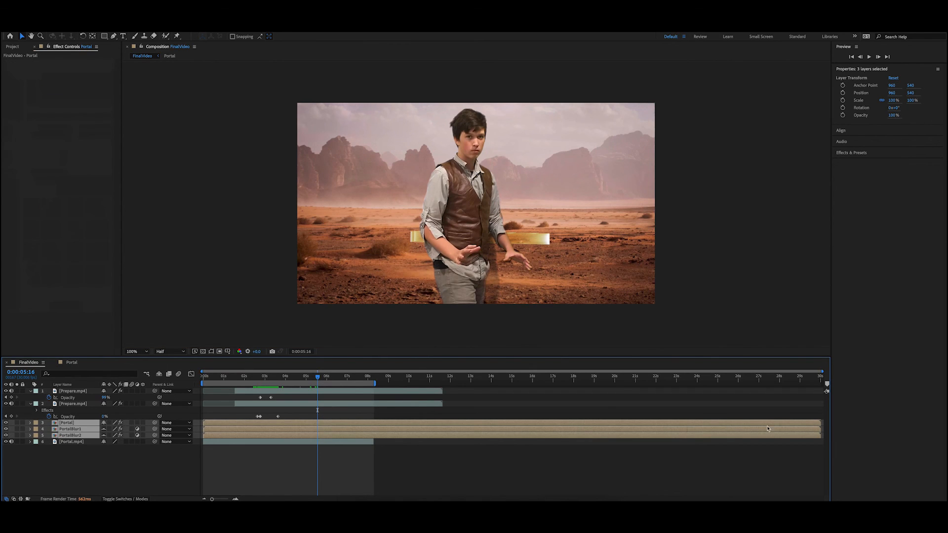
pyautogui.moveTo(822, 424); pyautogui.dragTo(318, 421)
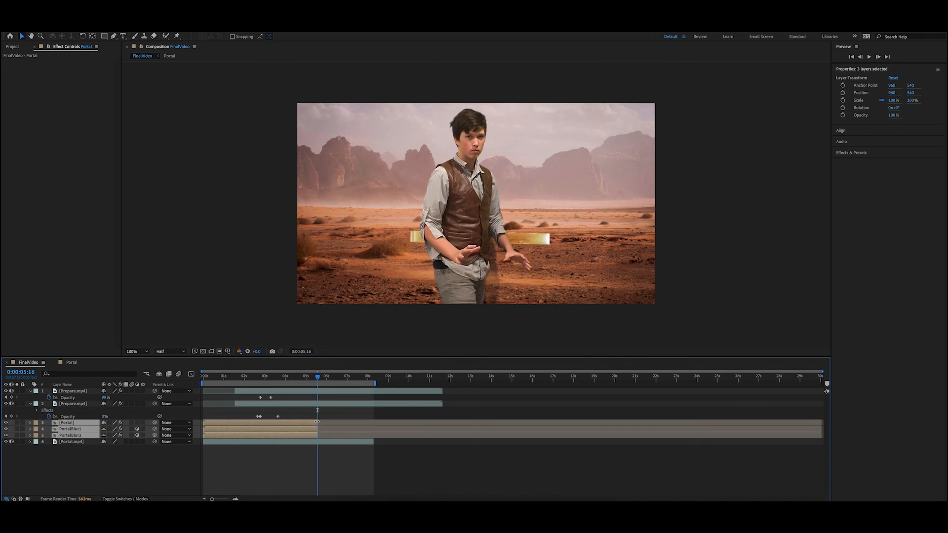
# Step: Trim the starts of the Portal, PortalBlur1 and PortalBlur2 layers to 0:00:02:08
pyautogui.moveTo(315, 379); pyautogui.dragTo(235, 377)
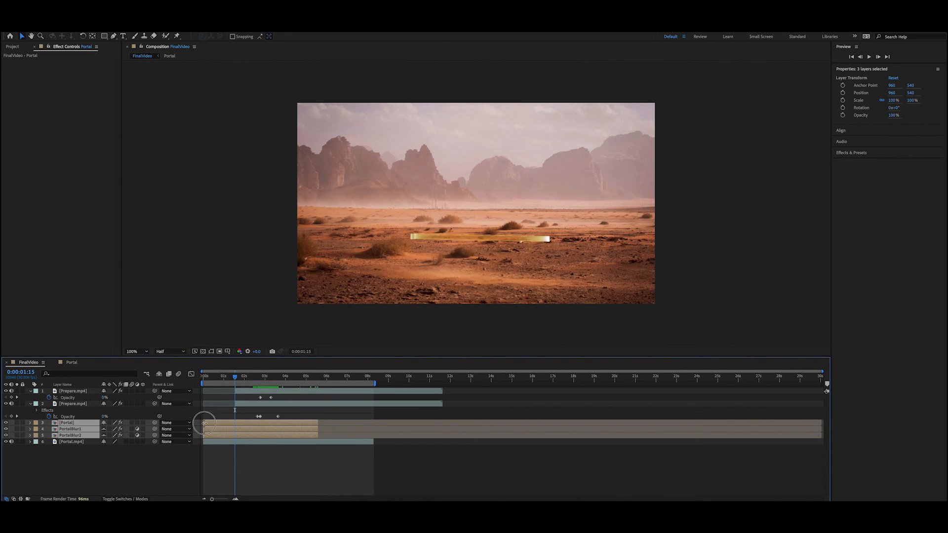
pyautogui.moveTo(205, 423); pyautogui.dragTo(259, 426)
pyautogui.moveTo(240, 426); pyautogui.dragTo(235, 426)
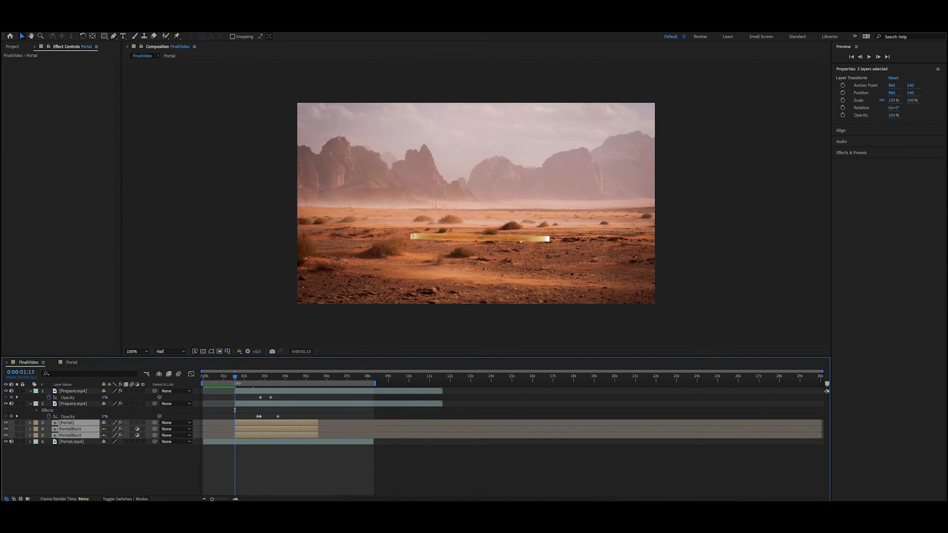
pyautogui.click(241, 378)
pyautogui.moveTo(241, 378); pyautogui.dragTo(251, 379)
pyautogui.moveTo(236, 429); pyautogui.dragTo(250, 428)
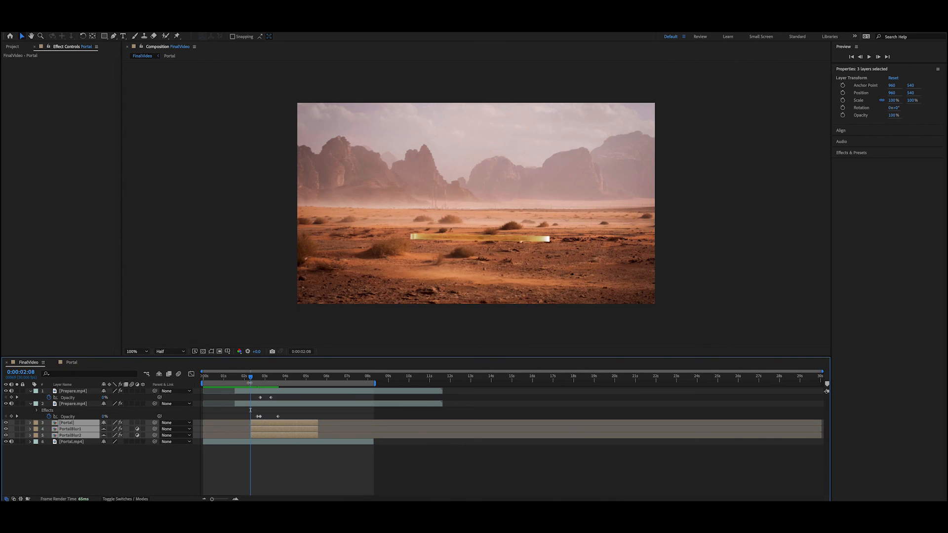
# Step: Play back the portal animation from 0:00:01:26 and again from 0:00:01:22, checking the closing near 0:00:05:12
pyautogui.moveTo(250, 380); pyautogui.dragTo(242, 379)
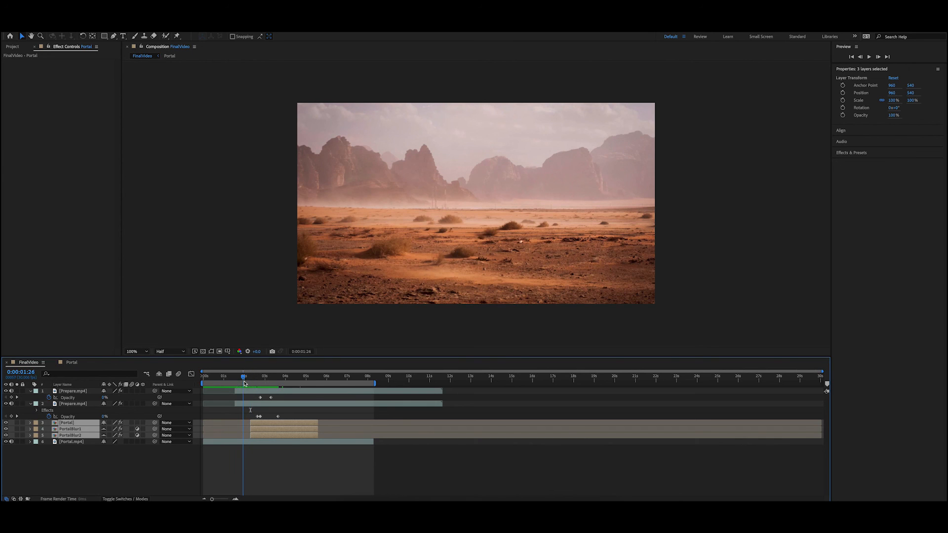
pyautogui.click(342, 463)
pyautogui.moveTo(284, 378); pyautogui.dragTo(316, 379)
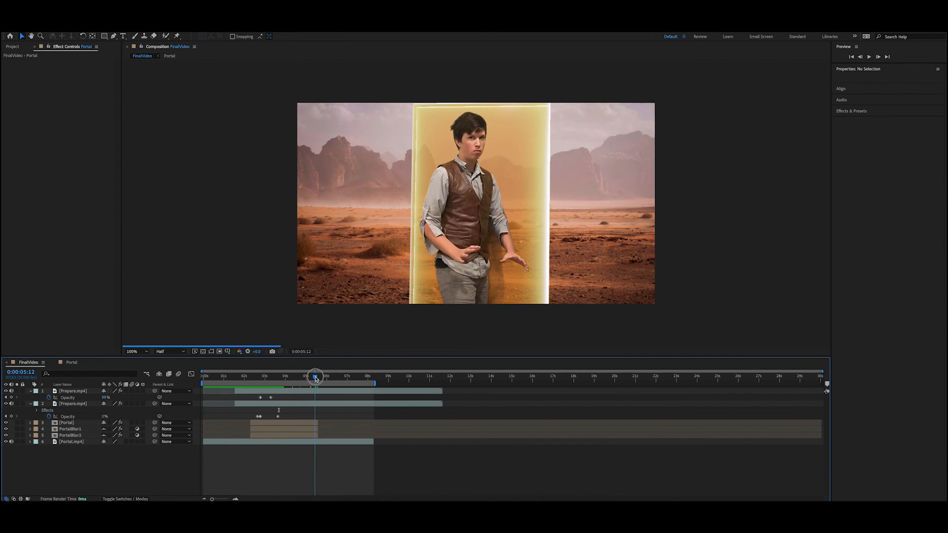
pyautogui.click(240, 378)
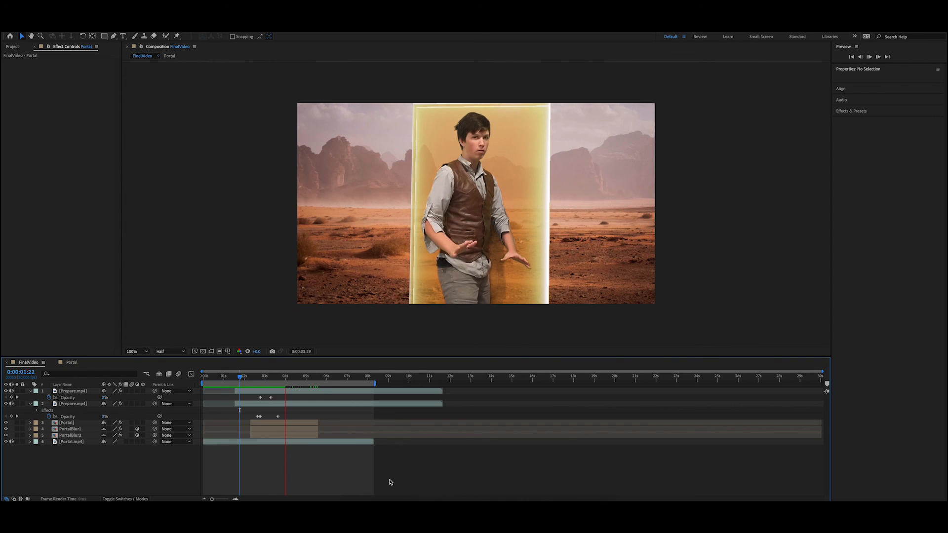
pyautogui.press('space')
pyautogui.moveTo(284, 381); pyautogui.dragTo(232, 378)
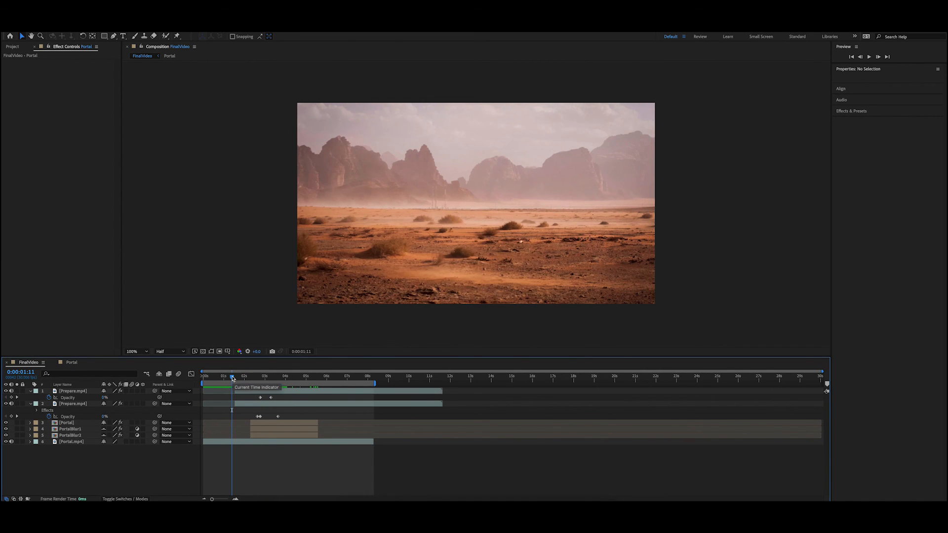